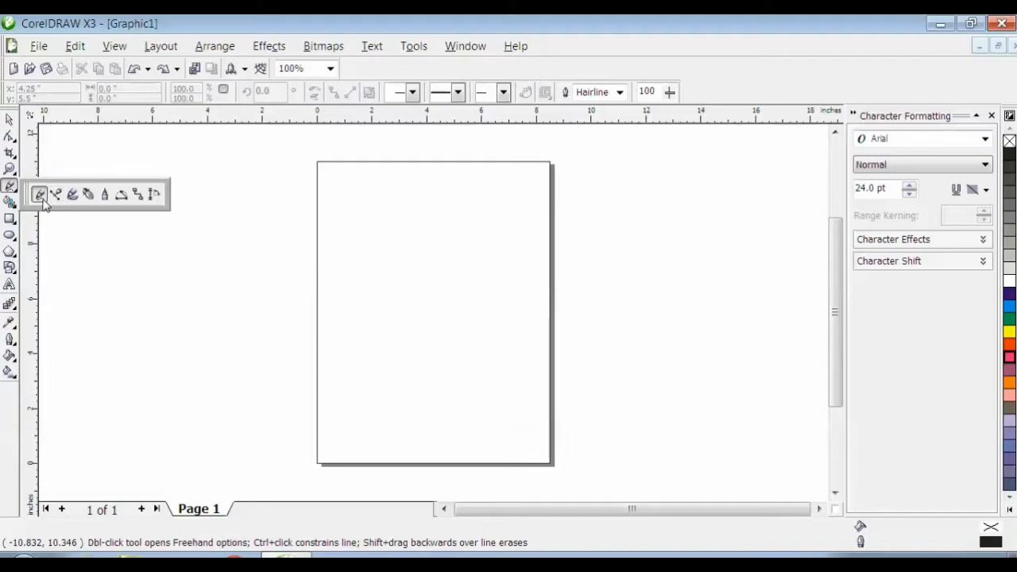
Write the Hindi word राम with the Freehand tool across the page's left edge, about 5.9 by 3.8 inches
left_click(40, 197)
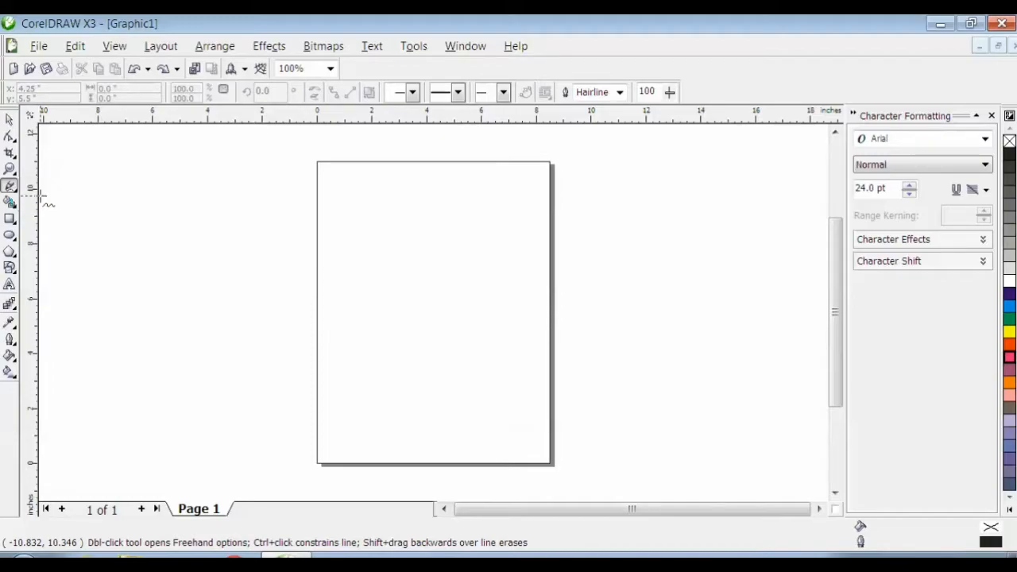
mouse_move(238, 213)
left_mouse_down()
mouse_move(278, 231)
mouse_move(254, 254)
mouse_move(292, 300)
left_mouse_up()
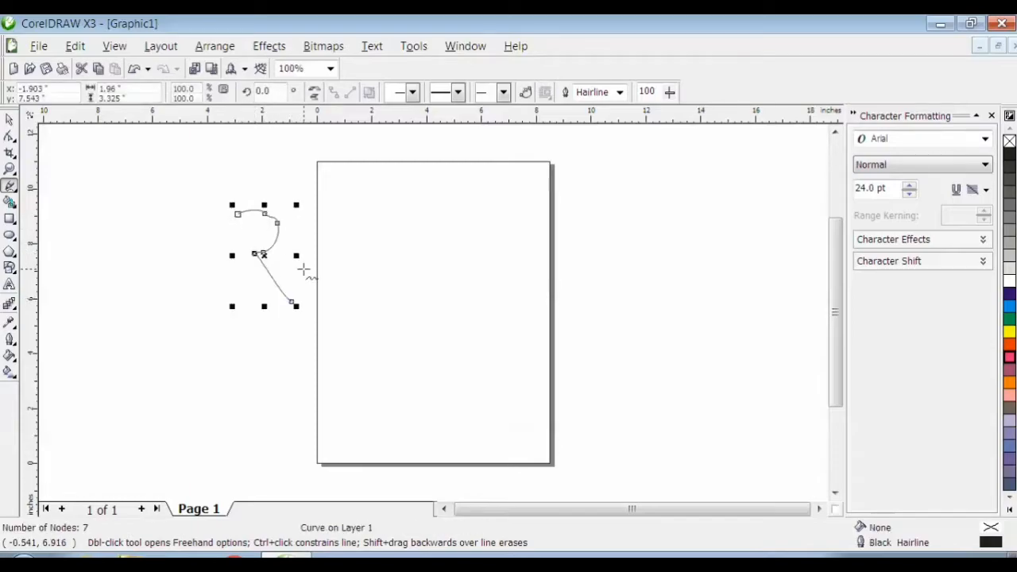
left_click_drag(303, 206, 308, 255)
mouse_move(339, 207)
left_mouse_down()
mouse_move(345, 253)
mouse_move(334, 242)
mouse_move(364, 238)
mouse_move(376, 209)
mouse_move(387, 256)
left_mouse_up()
left_click_drag(263, 201, 403, 196)
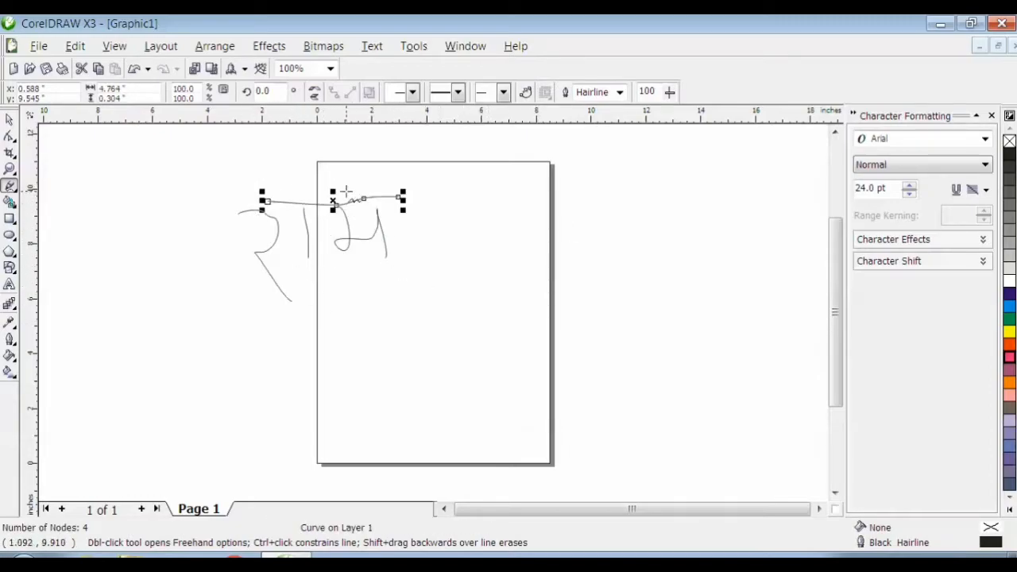
Select all four freehand strokes of the Hindi word and delete them
left_click(9, 120)
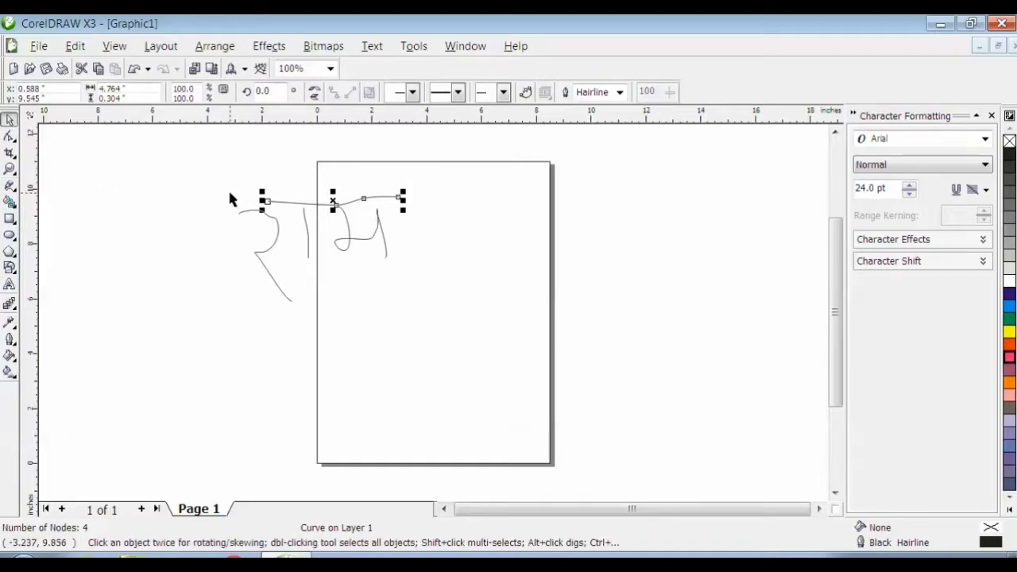
left_click_drag(213, 167, 433, 330)
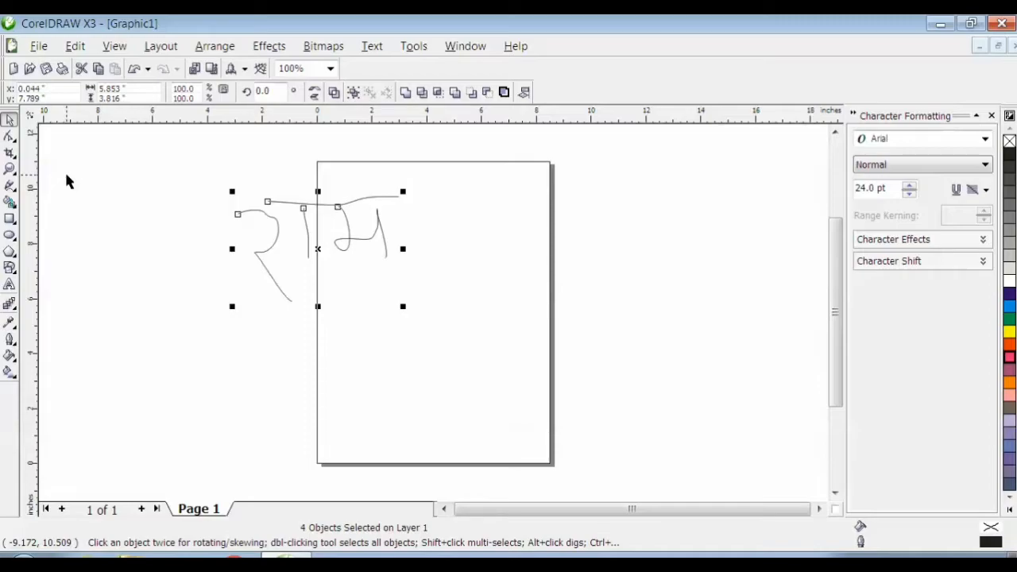
key("Delete")
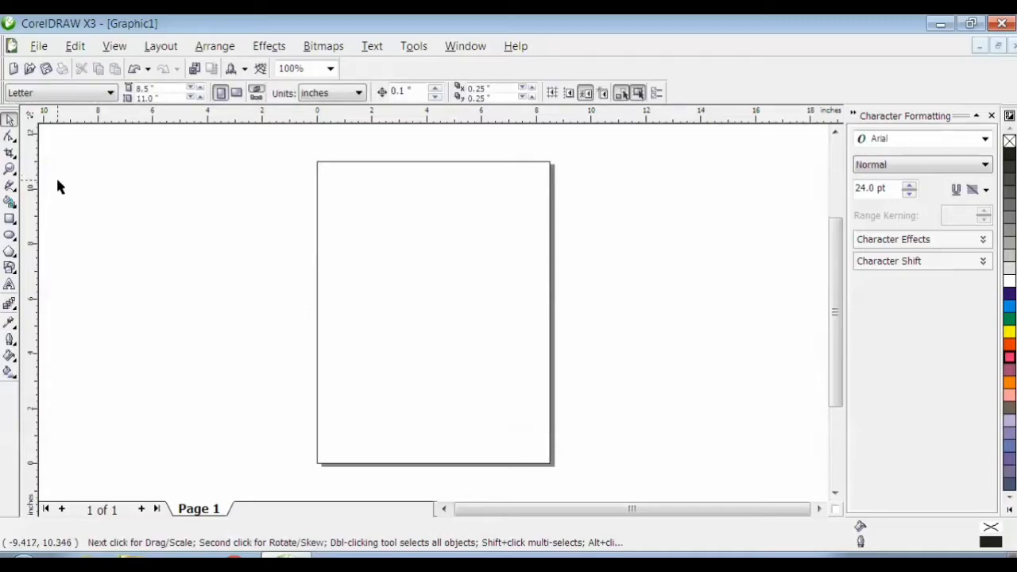
Start a Bezier curve left of the page and trace a curled, trunk-like outline that ends at the page's left edge
left_click(11, 187)
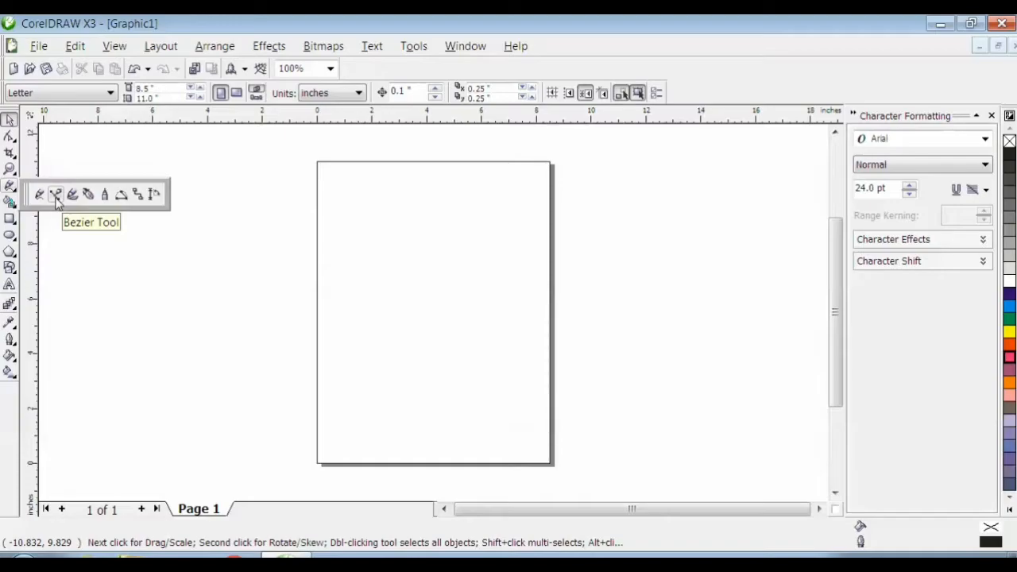
left_click(10, 138)
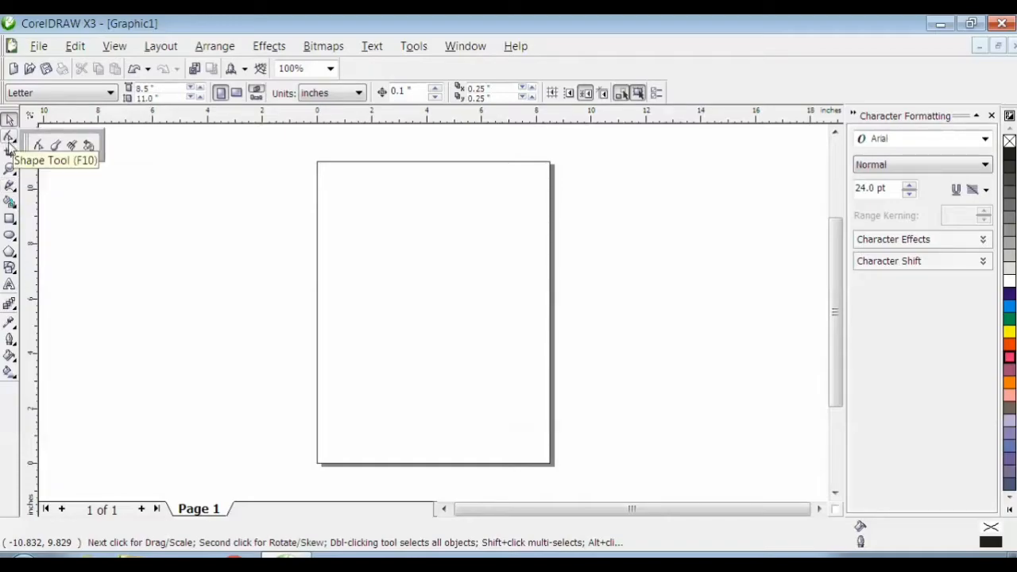
mouse_move(16, 187)
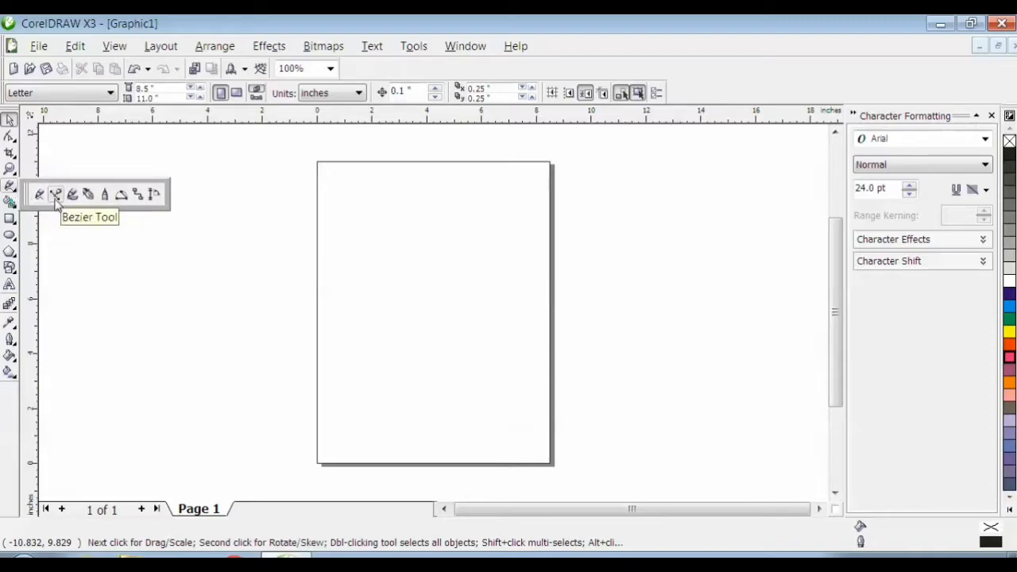
mouse_move(17, 137)
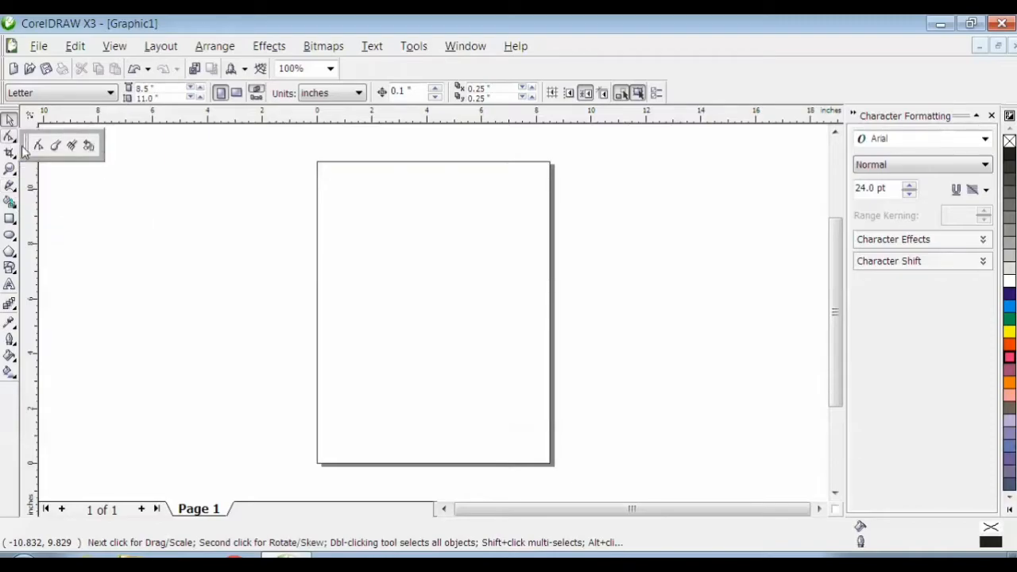
left_click(55, 193)
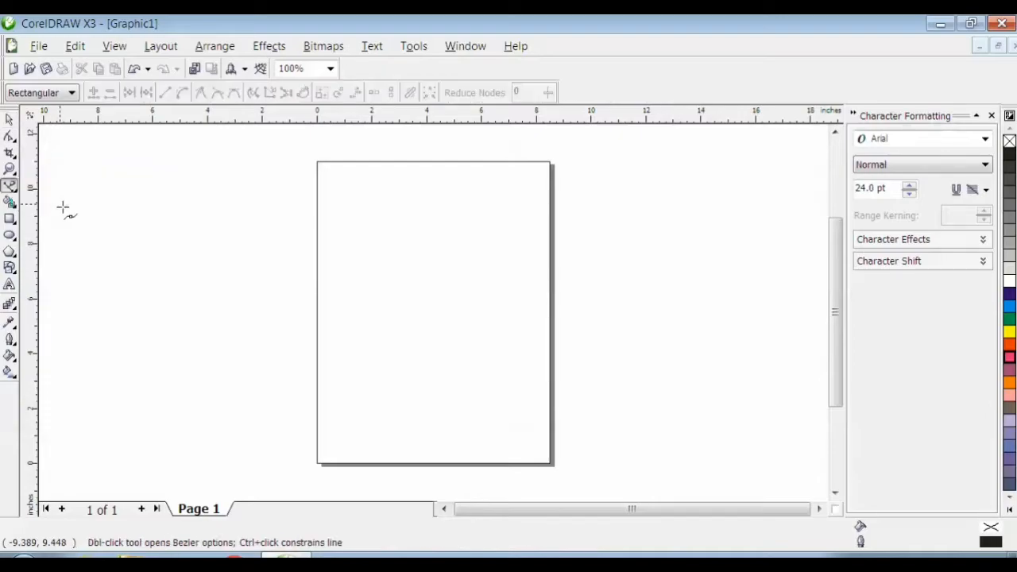
left_click(186, 185)
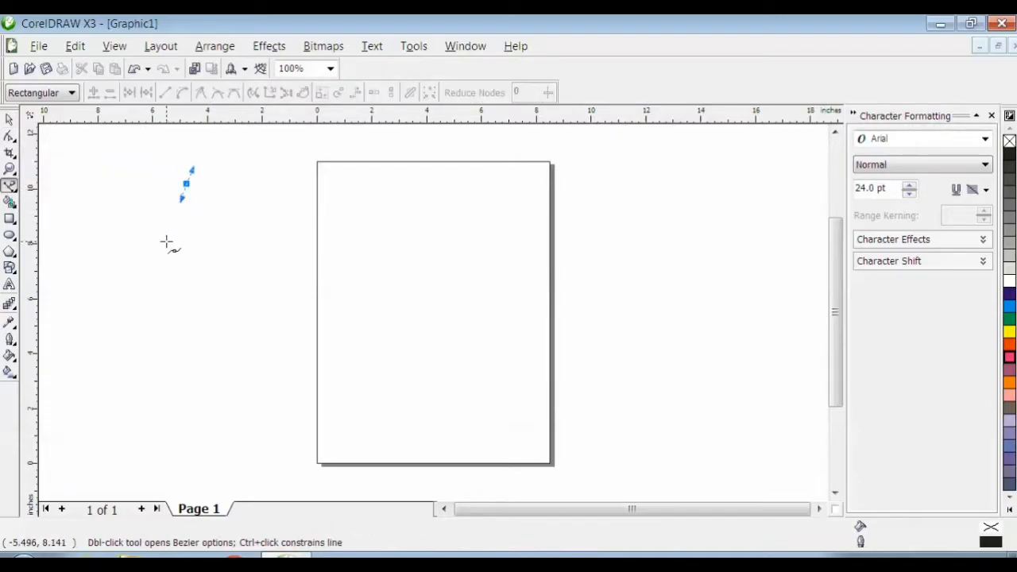
left_click(168, 267)
left_click_drag(169, 267, 182, 308)
left_click_drag(204, 346, 222, 354)
left_click(259, 373)
left_click_drag(280, 341, 270, 309)
left_click(252, 282)
left_click(255, 241)
left_click(297, 215)
Continue the Bezier curve to the right, tracing the outlines of three legs across and just beyond the page
left_click(348, 223)
left_click(358, 267)
left_click(357, 297)
left_click(363, 336)
left_click(407, 371)
left_click(418, 359)
left_click(418, 327)
left_click(418, 291)
left_click(411, 249)
left_click(425, 224)
left_click(460, 238)
left_click(469, 363)
left_click(512, 366)
left_click(488, 237)
left_click(546, 234)
left_click(569, 354)
left_click(602, 359)
left_click(600, 242)
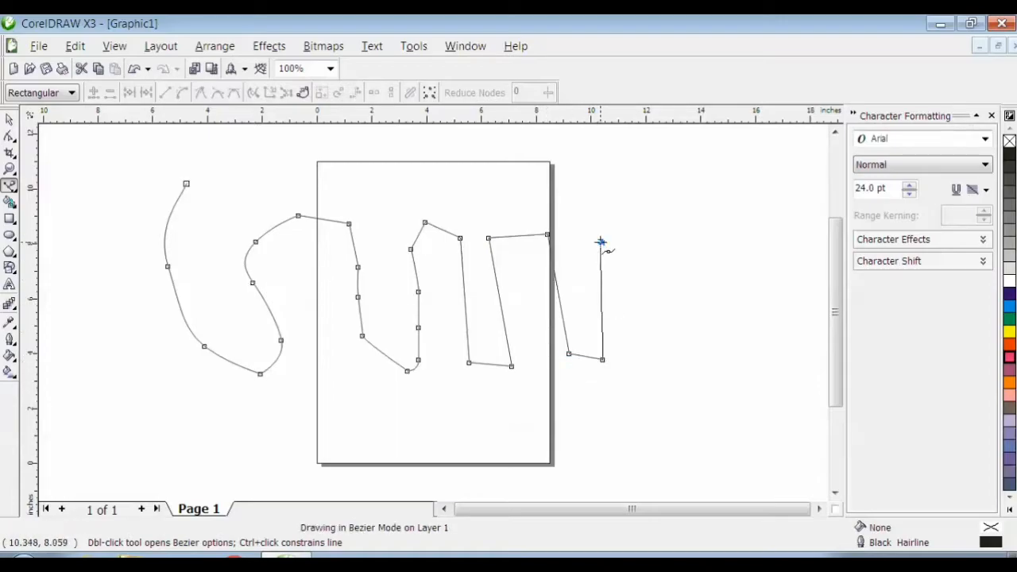
Trace the tail and arched back and close the Bezier outline at its starting node, making a shape about 23.6 by 8.6 inches
left_click(713, 240)
left_click_drag(775, 338, 783, 347)
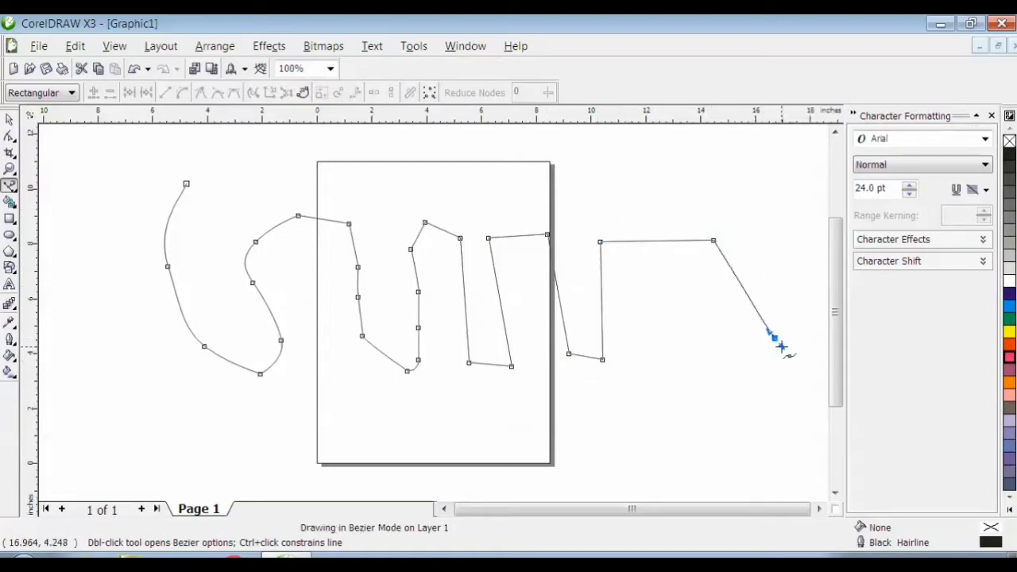
left_click(810, 323)
left_click(764, 259)
left_click(710, 225)
left_click(660, 174)
left_click(576, 154)
left_click(516, 148)
left_click(360, 138)
left_click(234, 137)
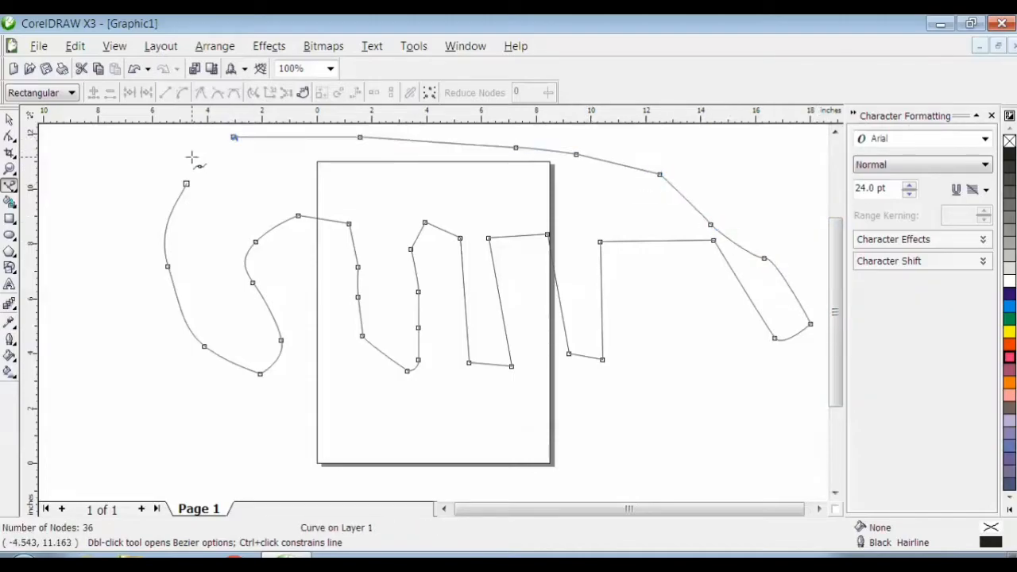
left_click(186, 183)
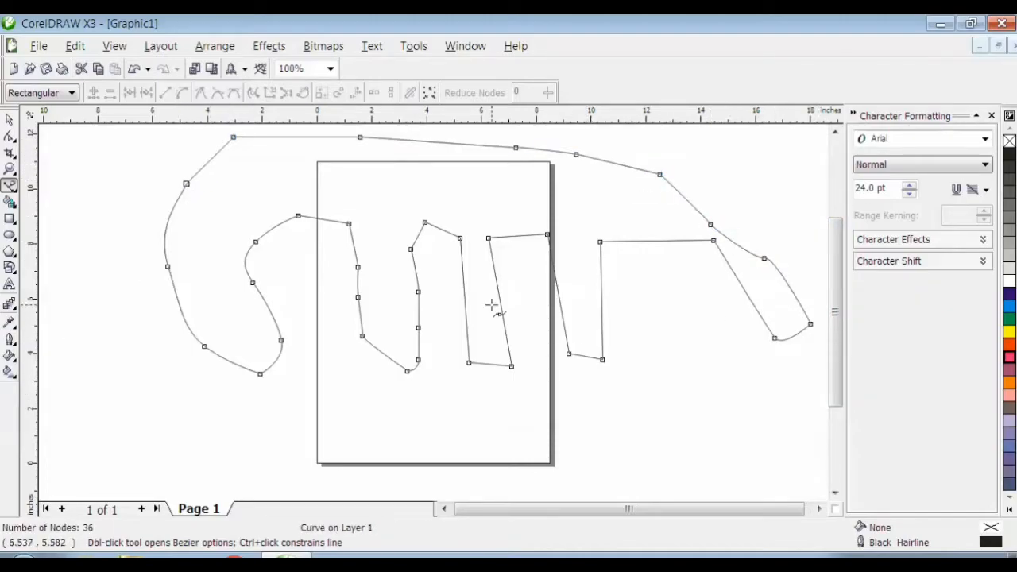
Fill the closed animal shape with Orange and move it slightly down and to the left
left_click(1008, 382)
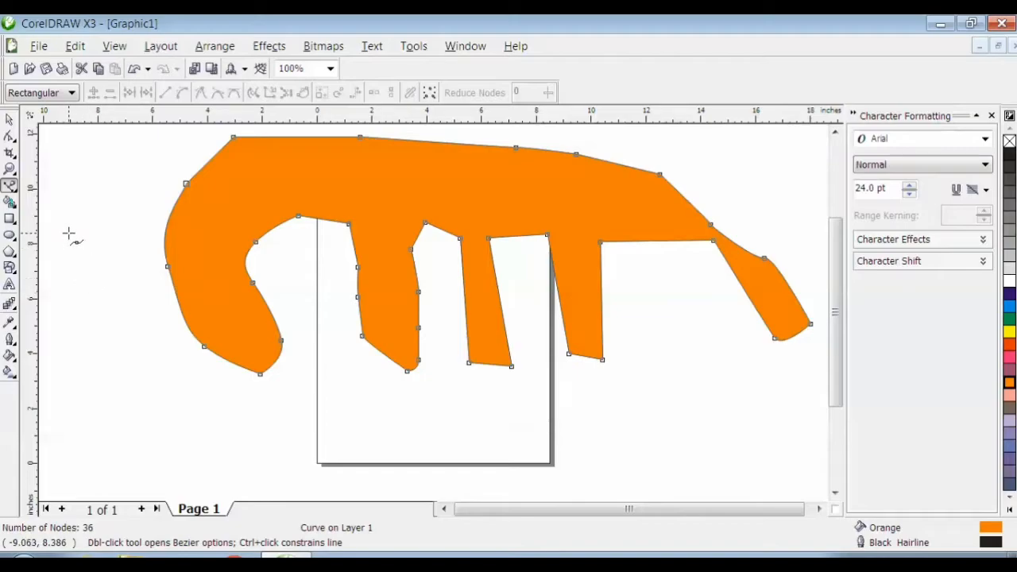
left_click(10, 119)
left_click_drag(336, 168, 325, 186)
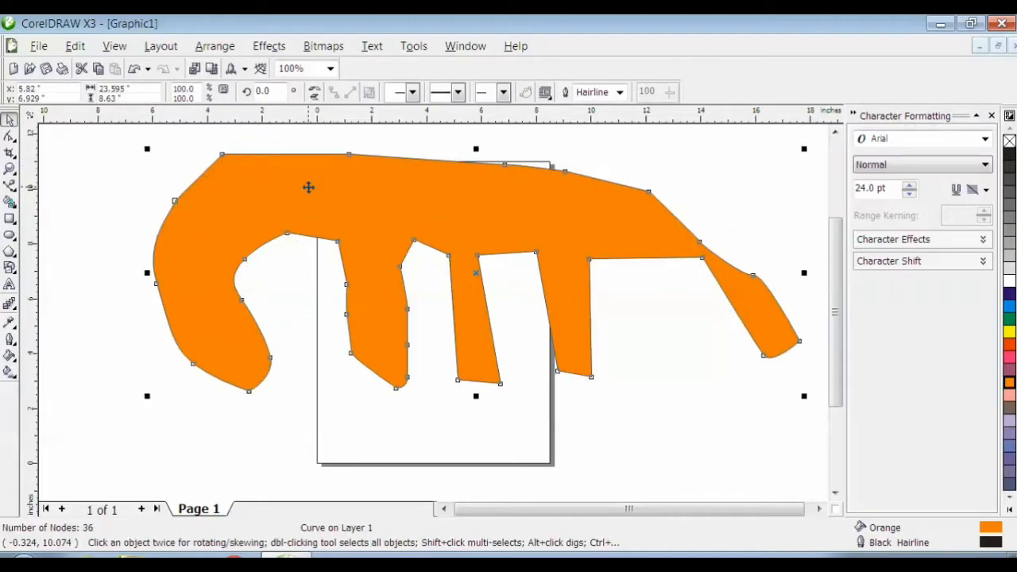
left_click(375, 198)
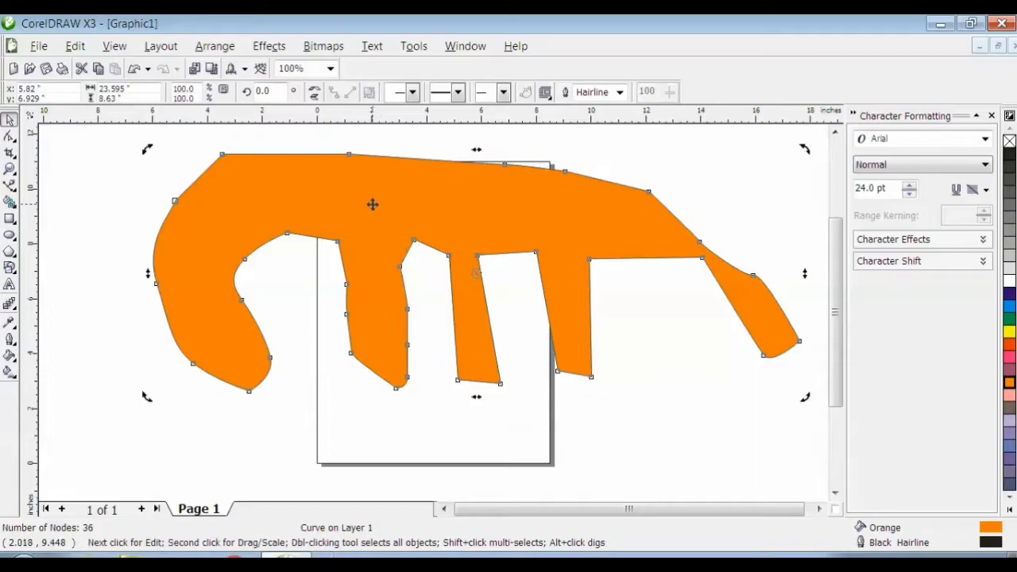
left_click_drag(347, 195, 345, 212)
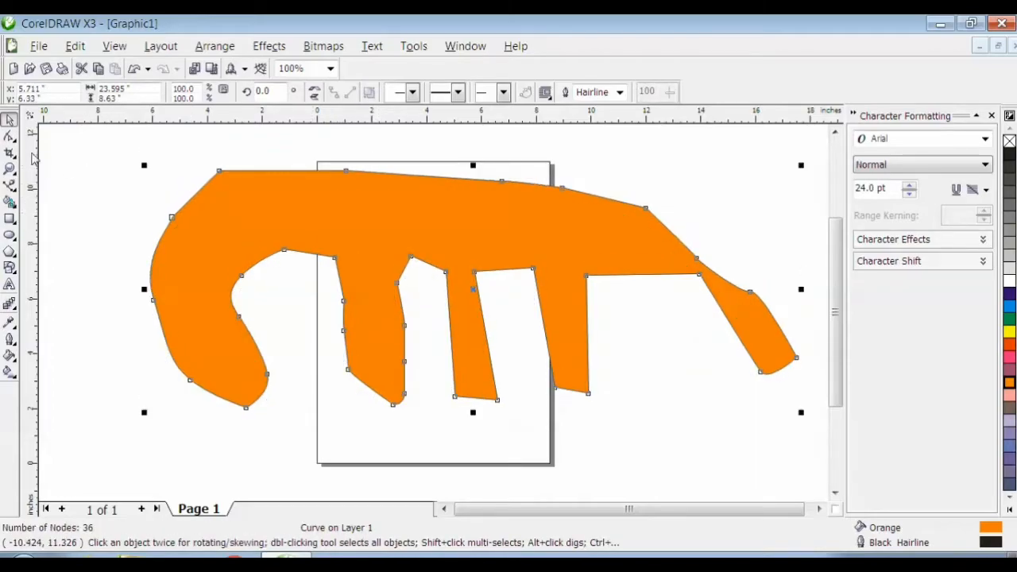
Raise the two upper nodes of the animal's back with the Shape tool to form a higher hump
left_click(9, 137)
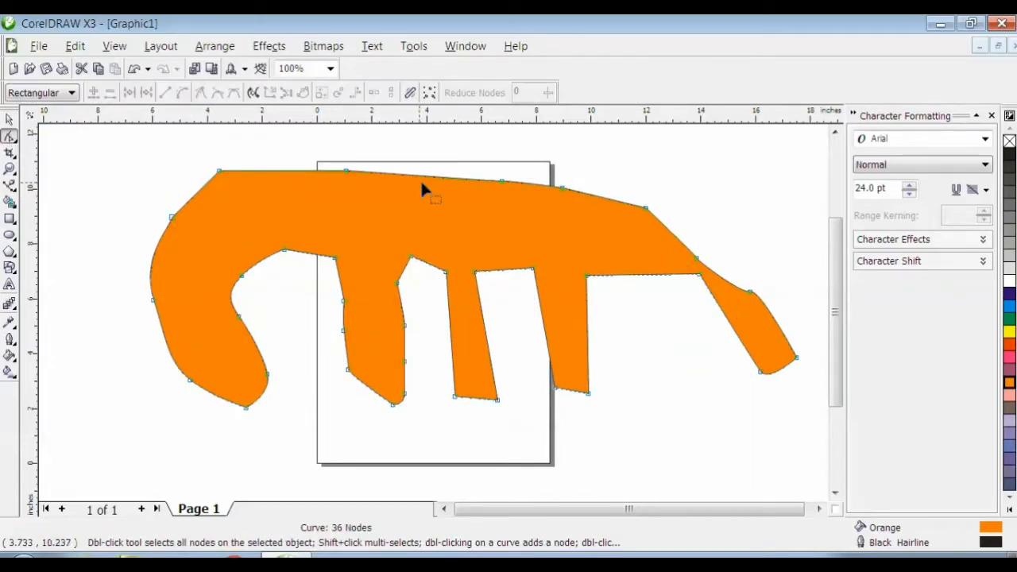
left_click_drag(344, 176, 348, 154)
left_click_drag(501, 181, 500, 162)
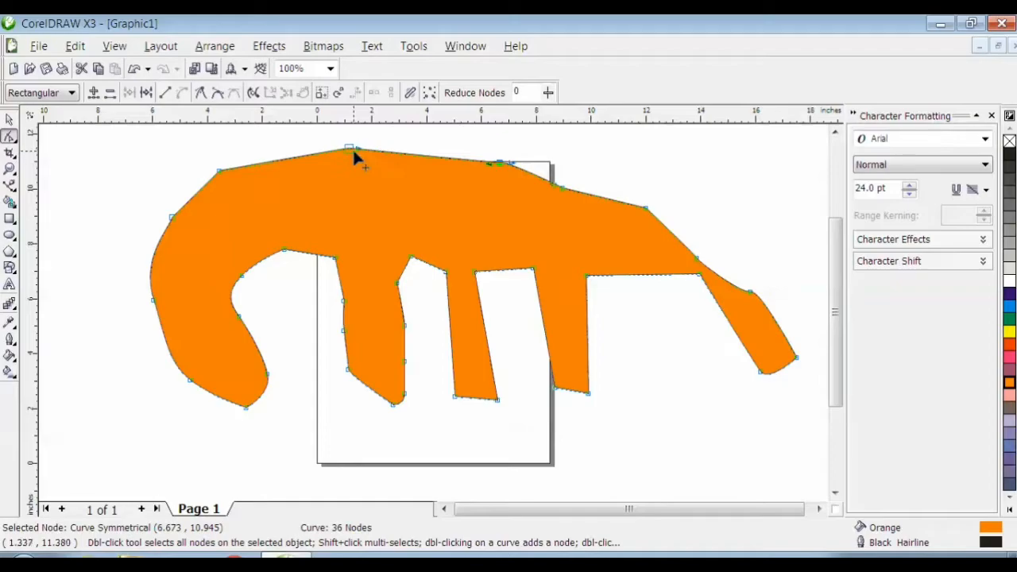
left_click_drag(352, 150, 348, 132)
left_click_drag(497, 168, 506, 147)
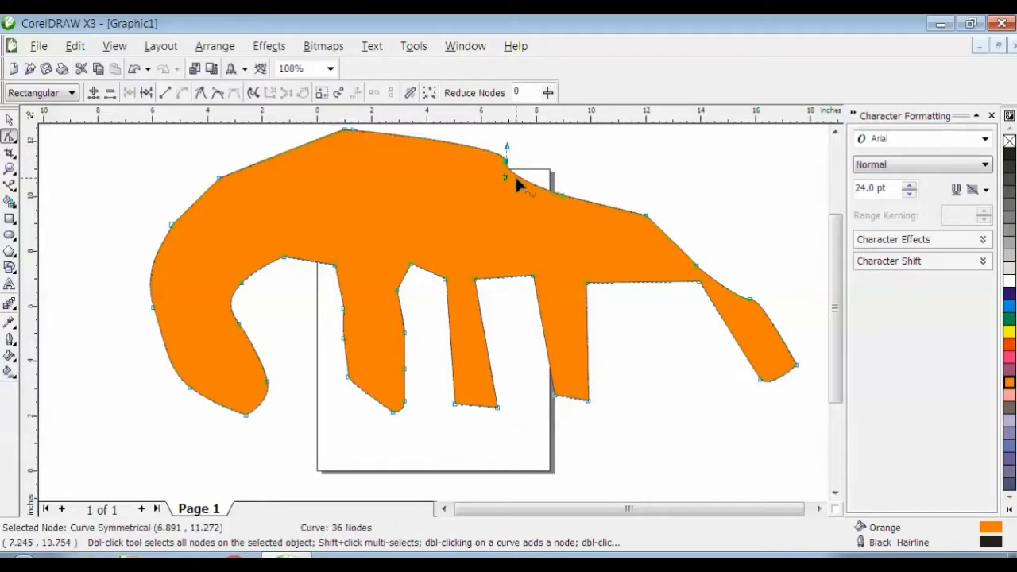
Lower the back node beyond the hump, convert its segment to a curve, and adjust the curve handle at the hump's top node
left_click_drag(560, 193, 572, 213)
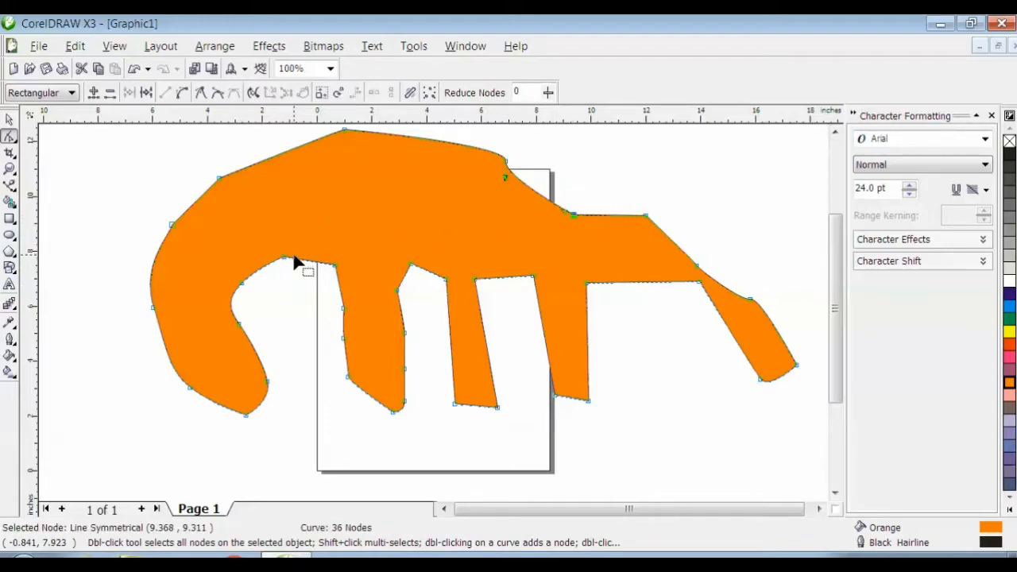
left_click(181, 92)
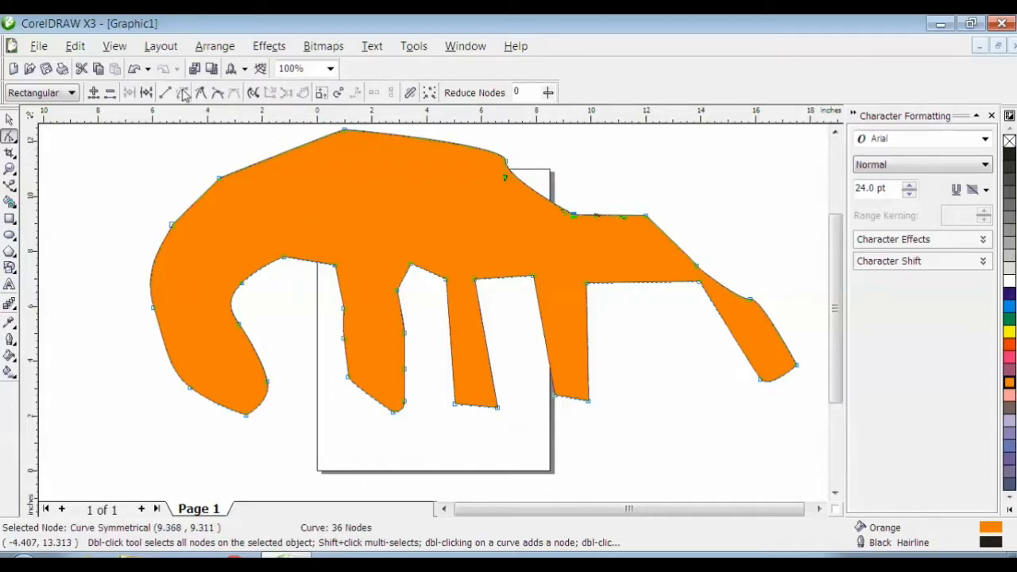
left_click(343, 132)
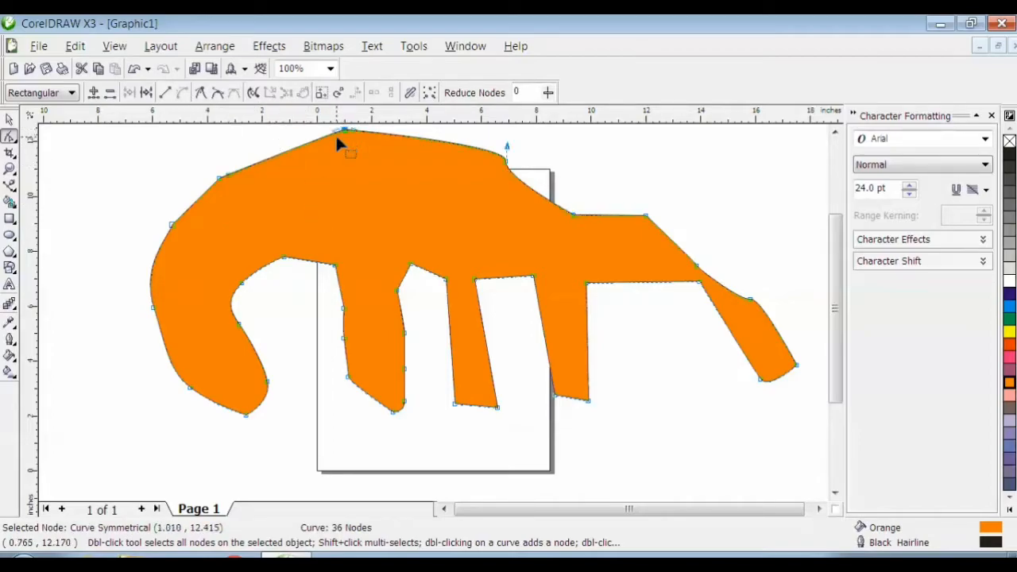
left_click_drag(336, 131, 311, 187)
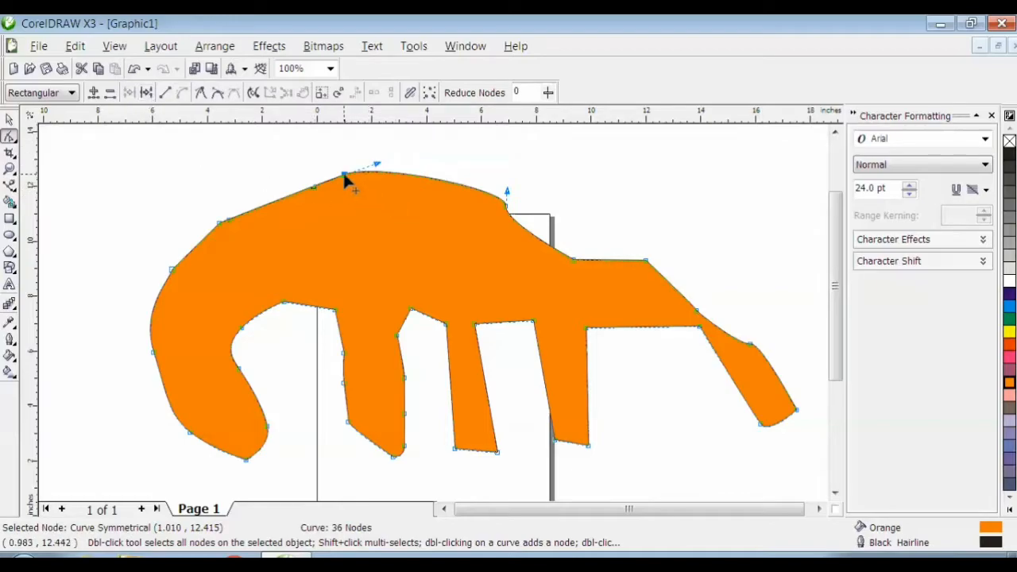
Delete the node at the top of the hump and the node at its rear end
left_click(111, 93)
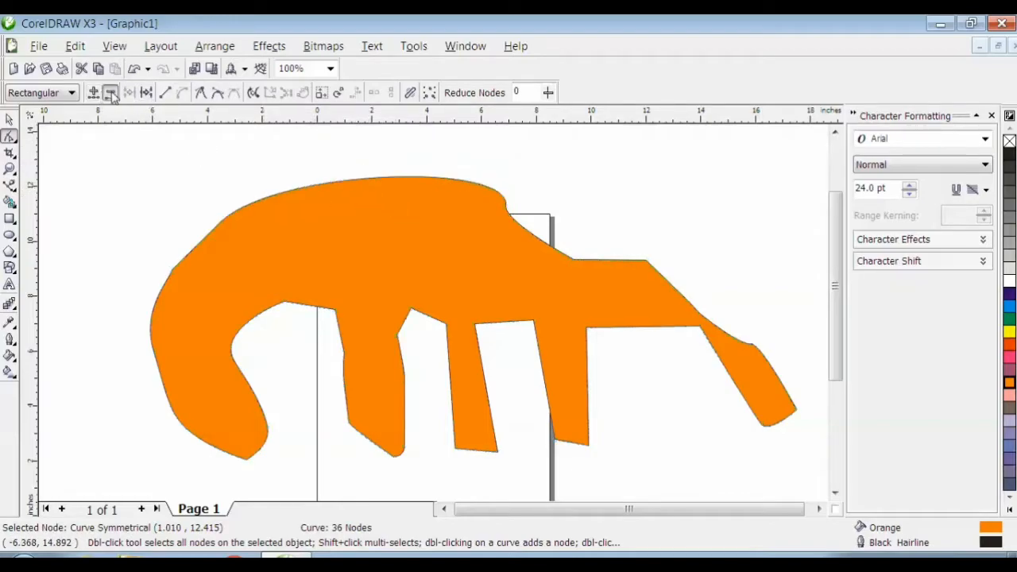
left_click(505, 208)
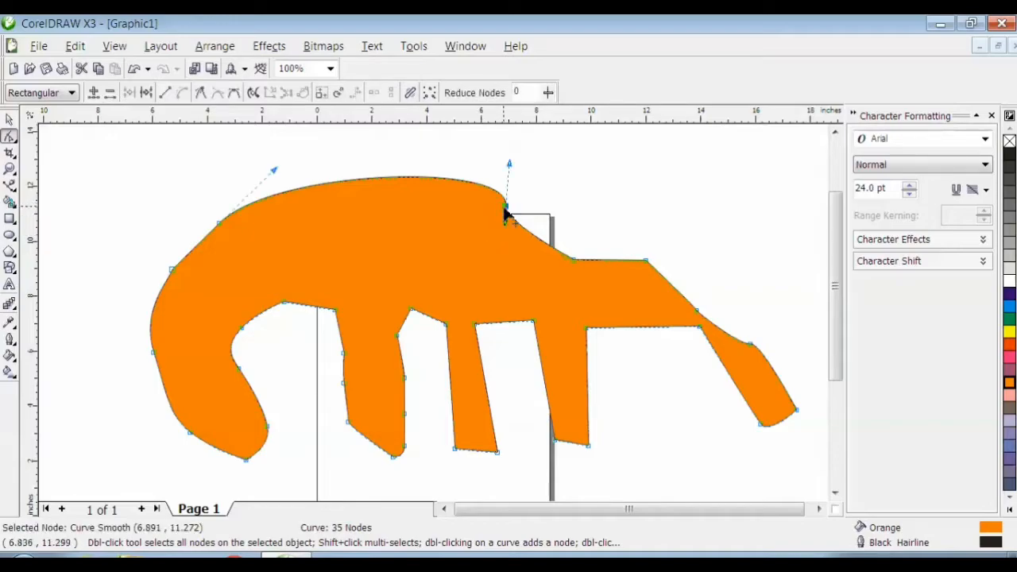
left_click(110, 93)
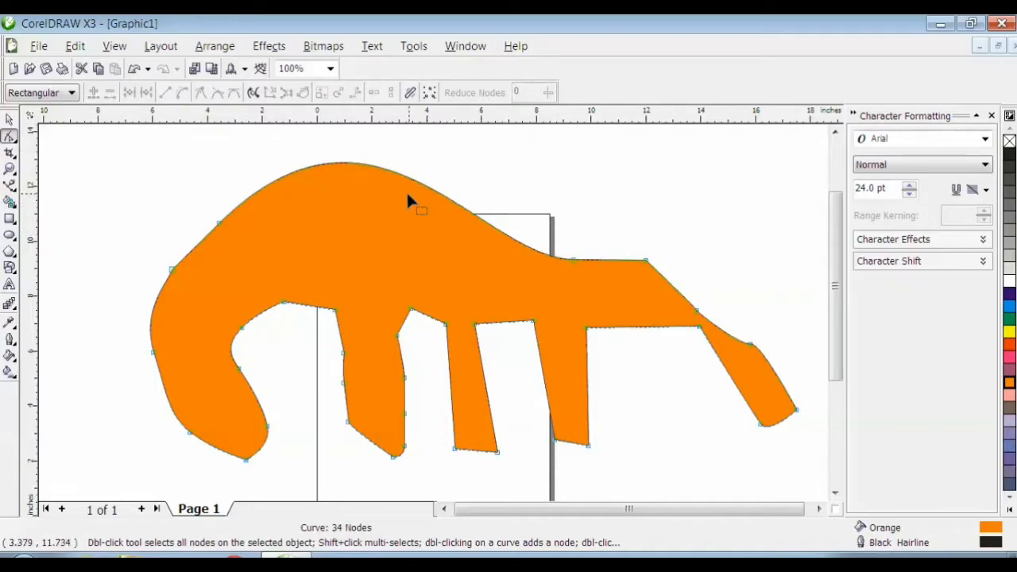
Add a node on the descending slope of the back and move it slightly outward
left_click(463, 207)
double_click(465, 210)
left_click_drag(464, 210, 470, 205)
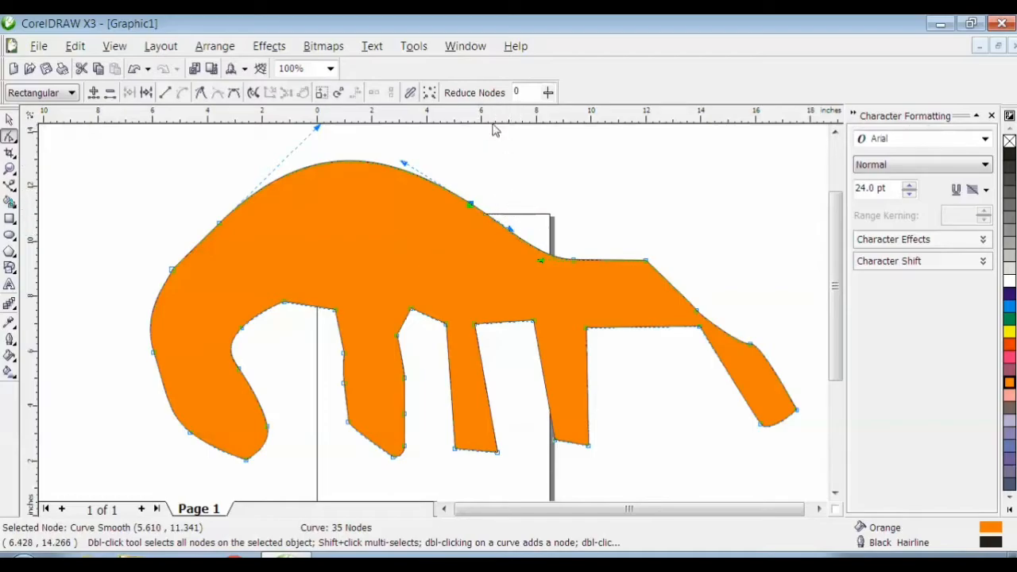
Select the whole orange animal shape and delete it
key("ctrl+d")
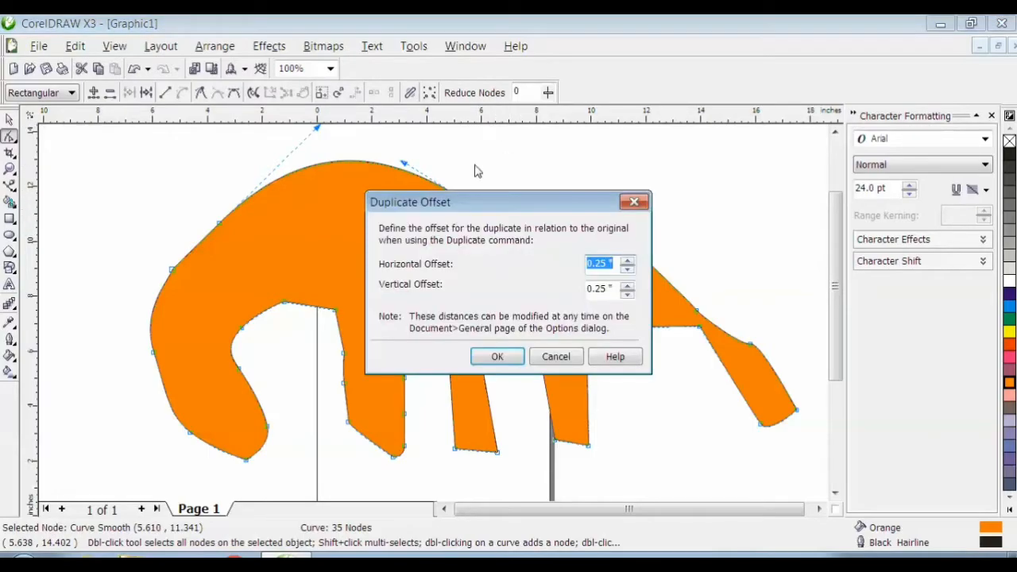
left_click(556, 357)
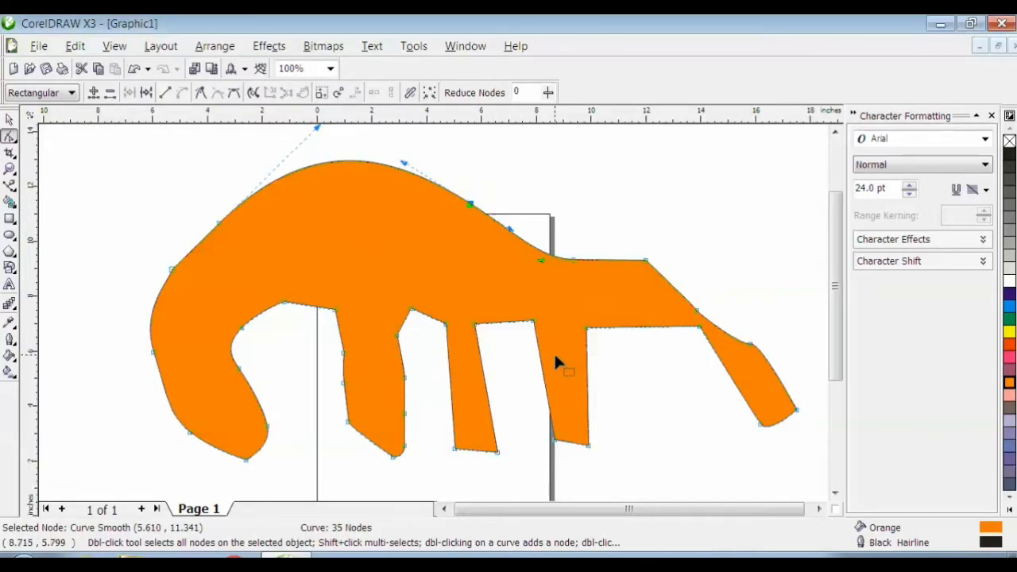
left_click(9, 119)
left_click(402, 268)
key("Delete")
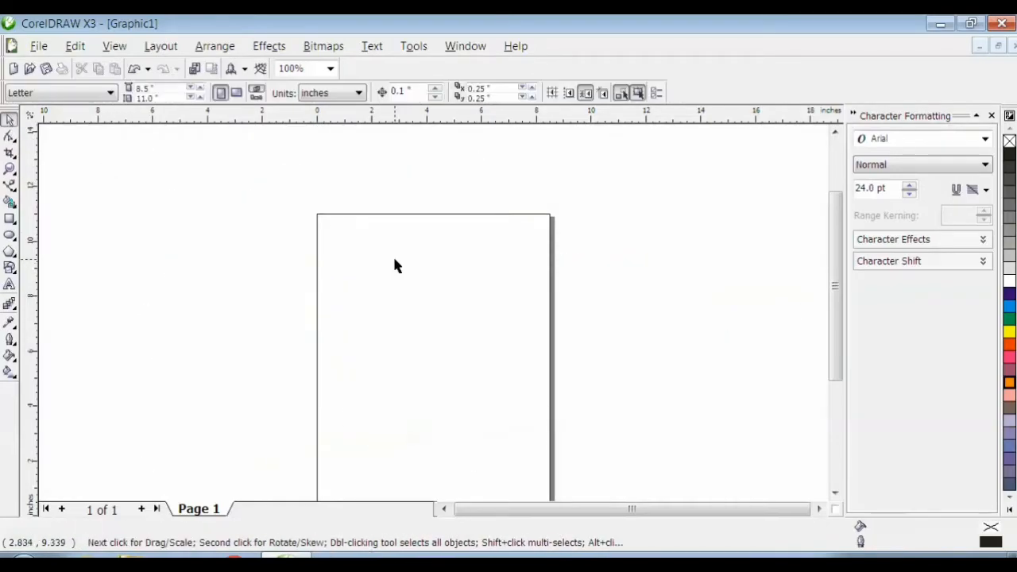
Draw the left half of a teardrop on the page with the Bezier tool, about 1.2 in wide and 3.5 in tall
left_click(10, 236)
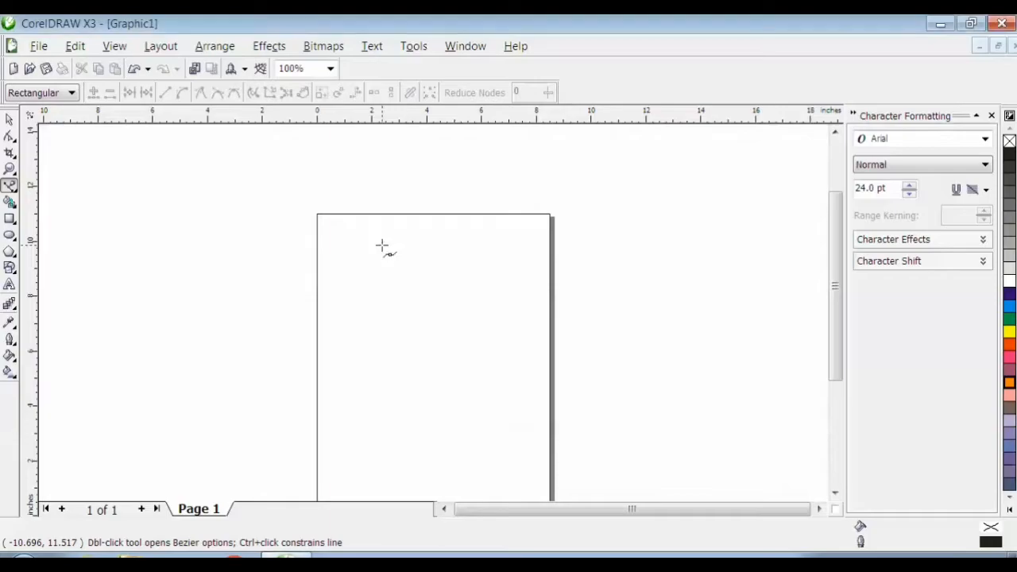
left_click_drag(381, 246, 377, 263)
left_click(380, 341)
mouse_move(381, 341)
left_mouse_down()
mouse_move(368, 340)
mouse_move(395, 353)
mouse_move(433, 343)
mouse_move(440, 360)
mouse_move(448, 346)
left_mouse_up()
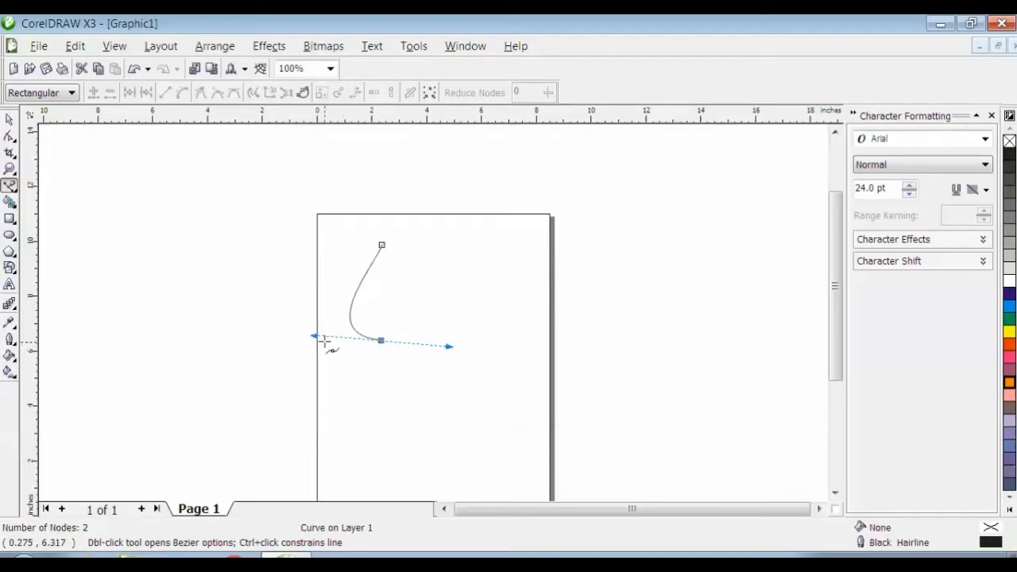
Make a horizontally mirrored copy of the half-teardrop curve to form its right half, scaled to 107% in width
left_click(10, 119)
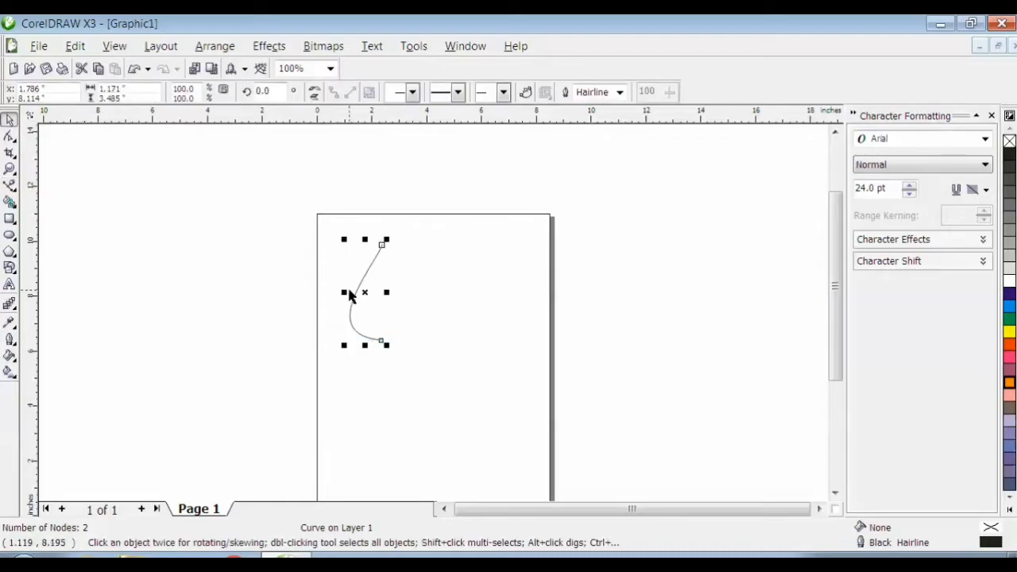
left_click_drag(342, 293, 408, 297)
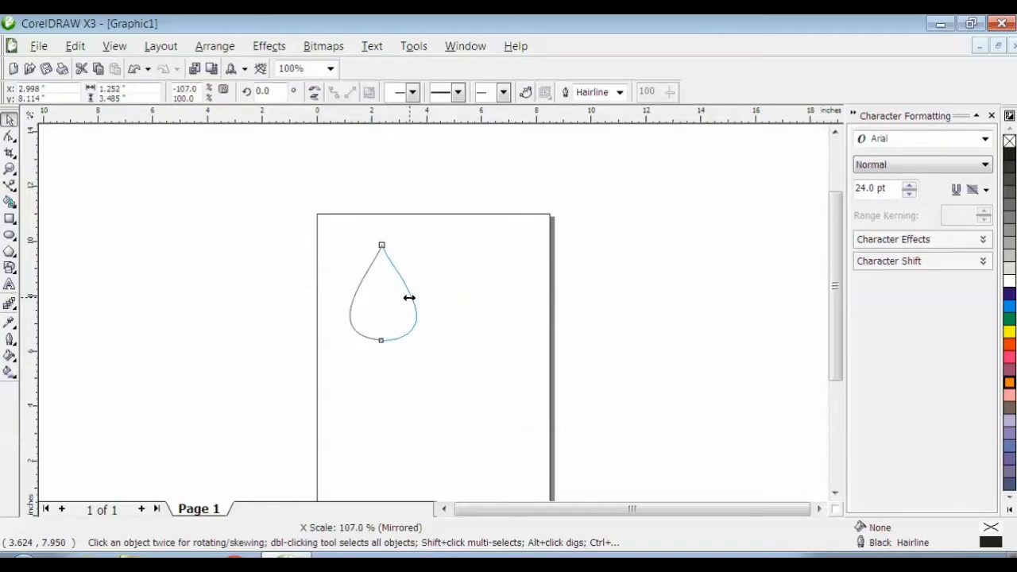
left_click_drag(409, 297, 408, 297)
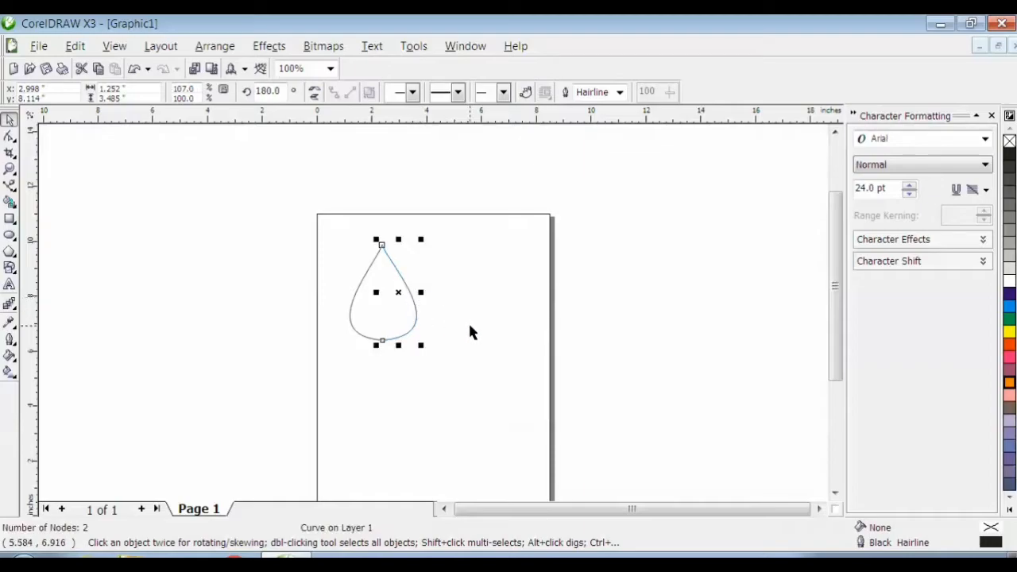
left_click(449, 384)
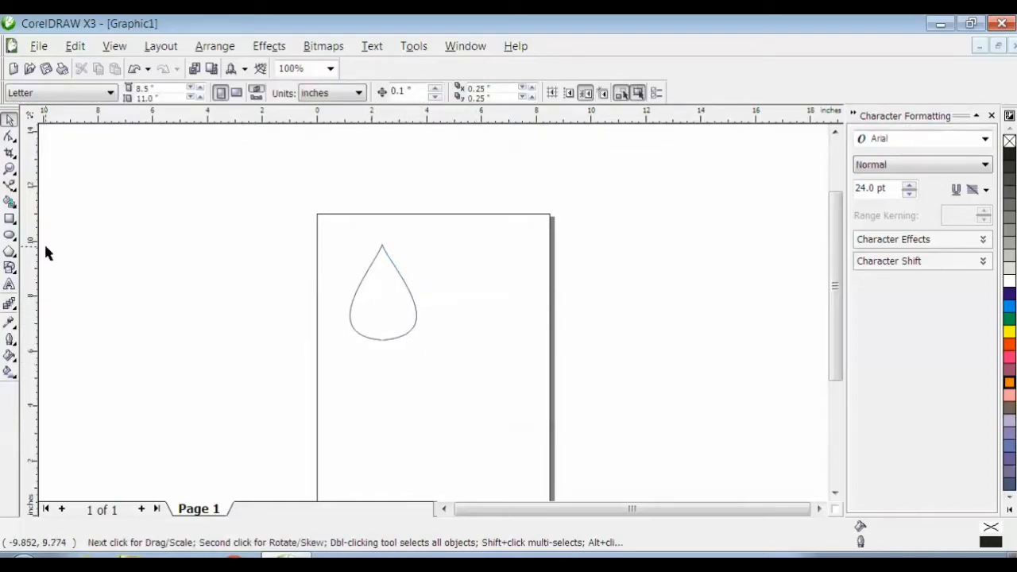
Draw a near-circular ellipse about 2.9 in wide beyond the page's left edge and fill it with red
left_click(11, 234)
left_click_drag(74, 207, 154, 285)
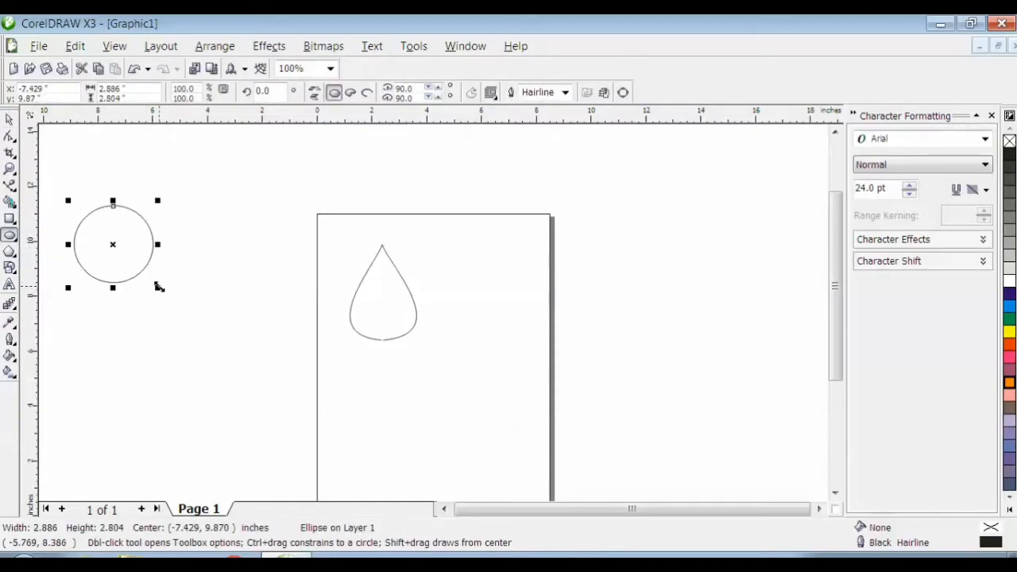
left_click(1005, 344)
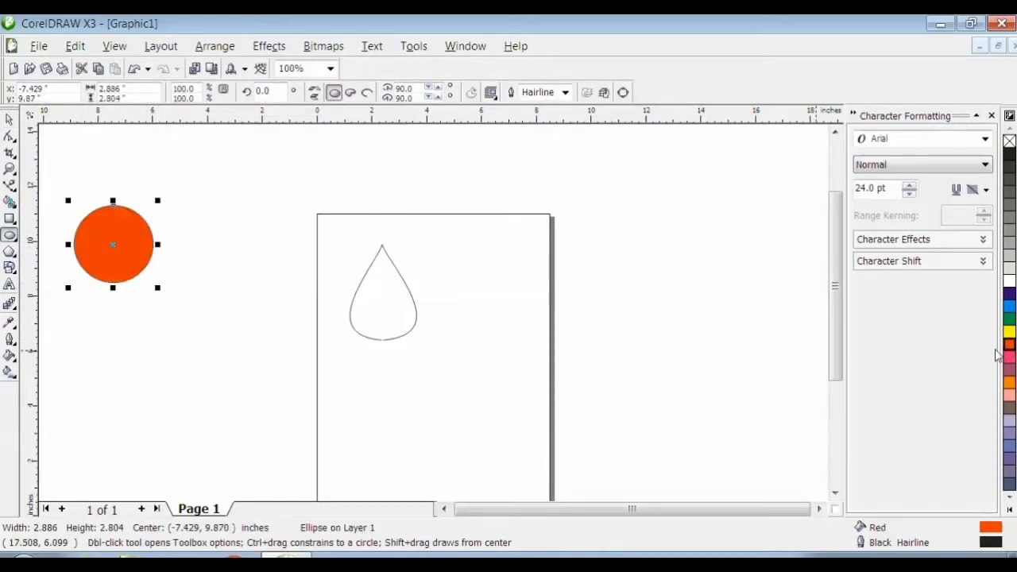
Duplicate the red circle by moving out a copy and place it between the original and the page
left_click(10, 119)
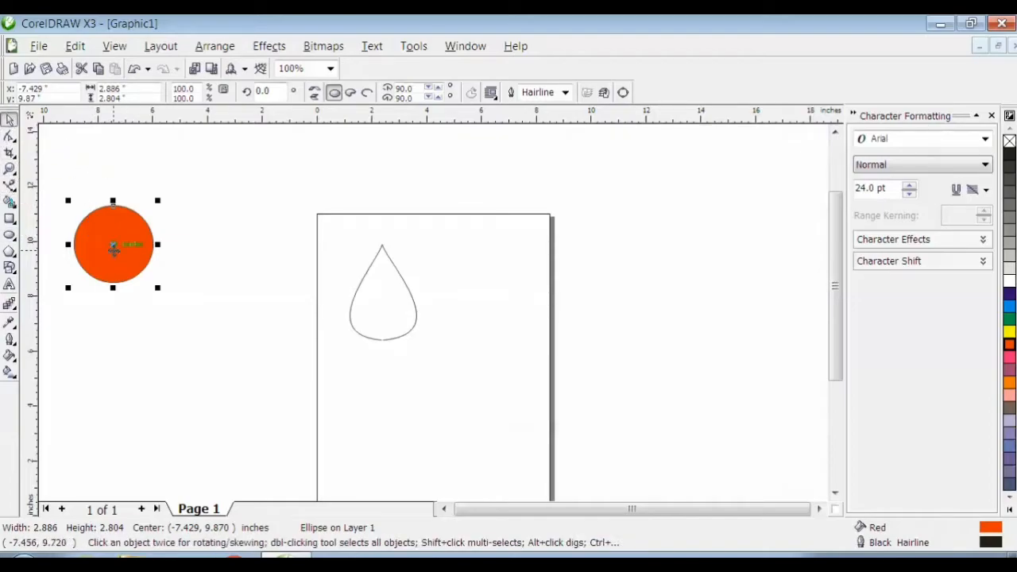
left_click_drag(118, 251, 280, 187)
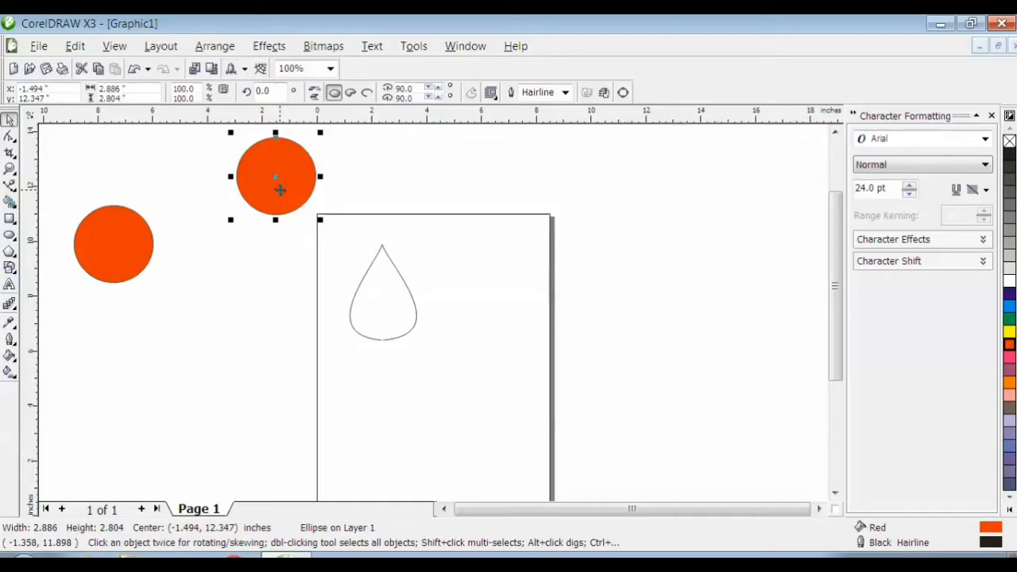
left_click_drag(279, 190, 221, 250)
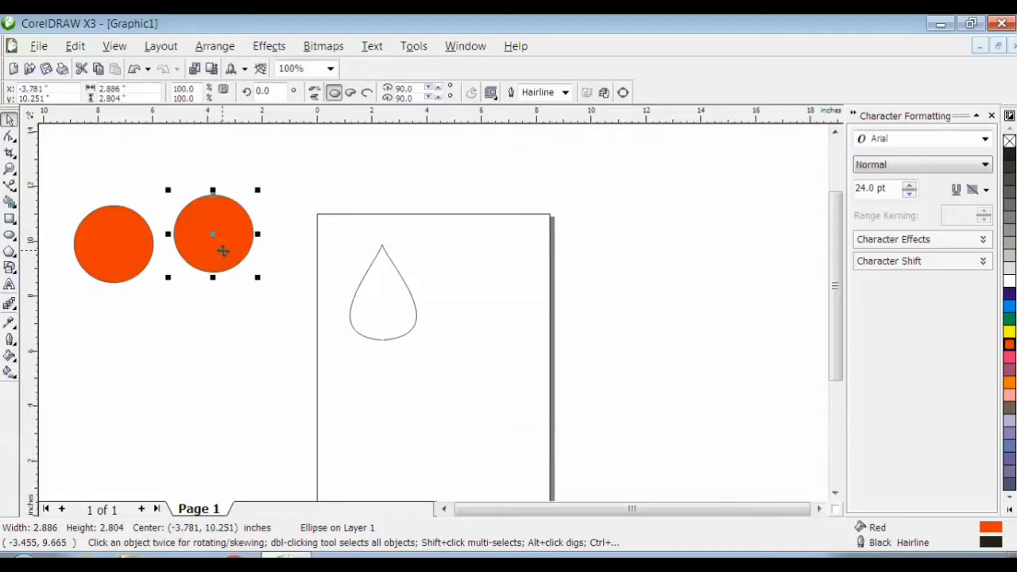
Copy the second red circle, paste another copy of it, and place that copy just above the page
key("ctrl+c")
key("ctrl+v")
left_click_drag(223, 243, 253, 235)
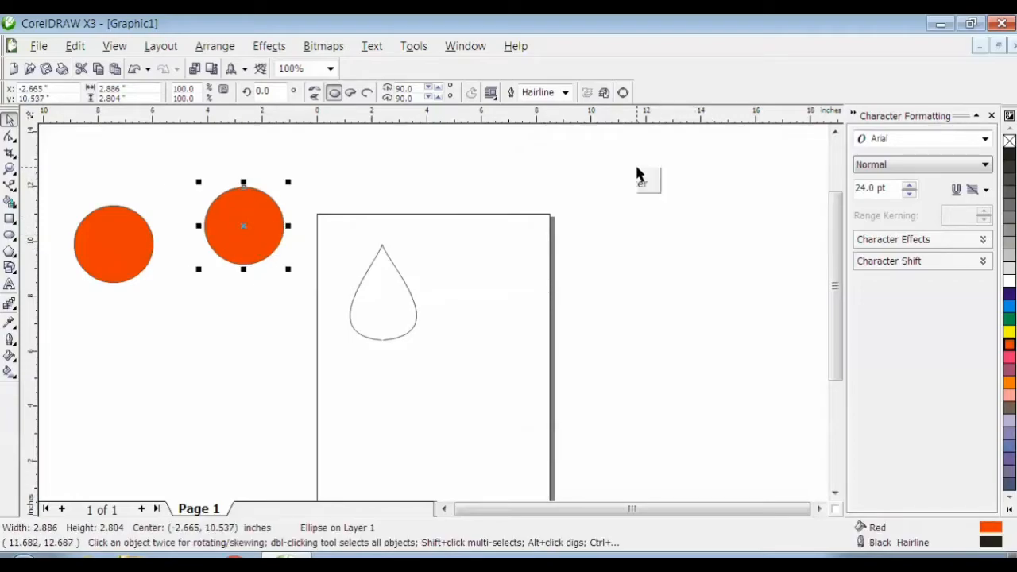
right_click(638, 170)
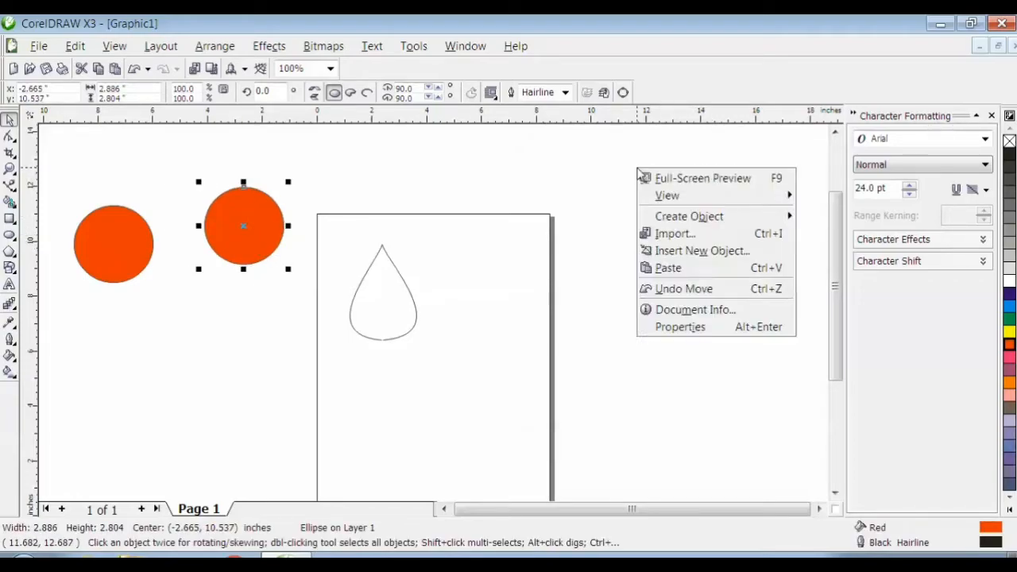
left_click(659, 268)
left_click_drag(231, 223, 417, 200)
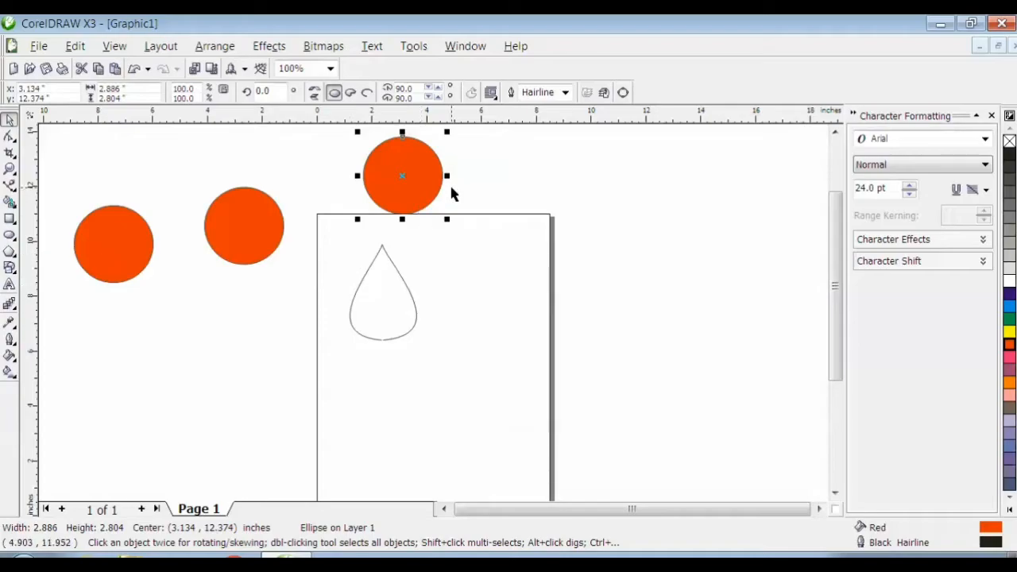
Delete the two duplicated red circles and keep the original
key("Delete")
left_click(262, 212)
key("Delete")
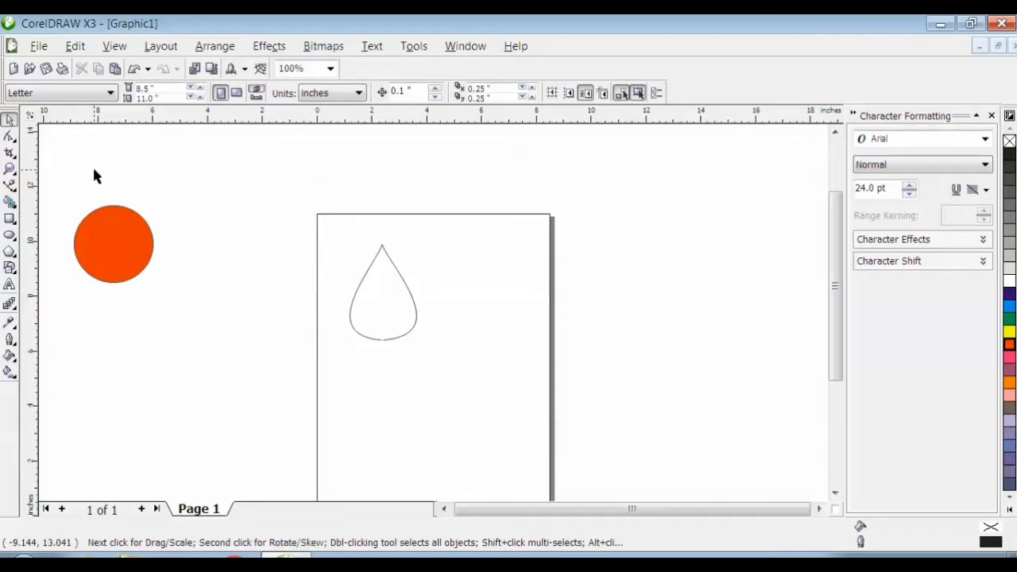
left_click(413, 321)
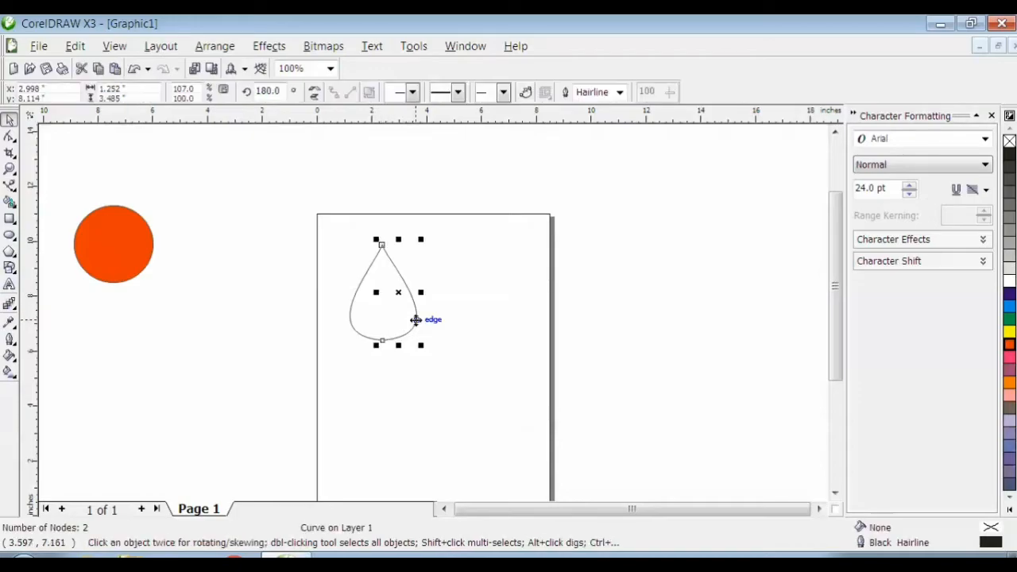
left_click(351, 311)
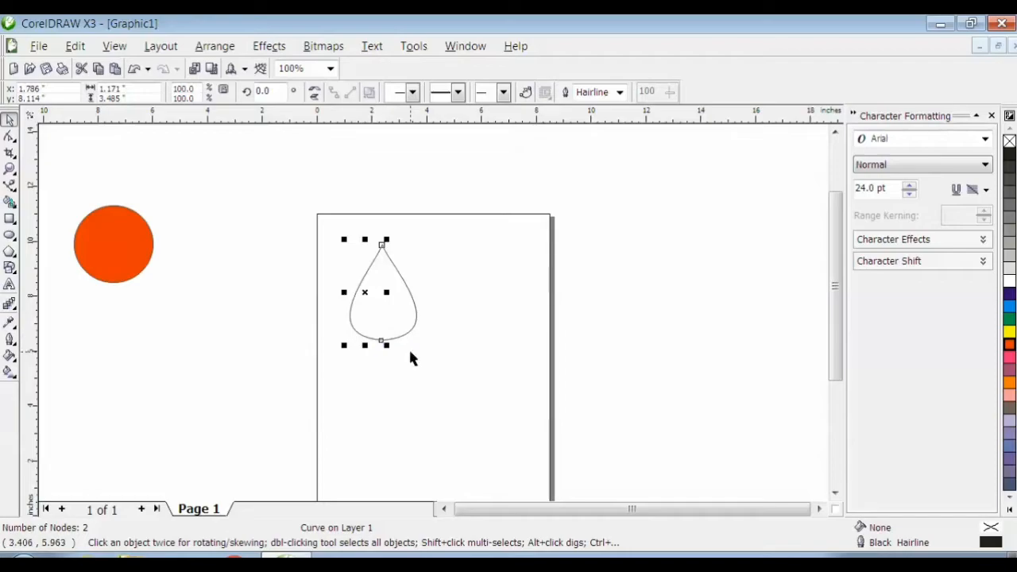
left_click(455, 367)
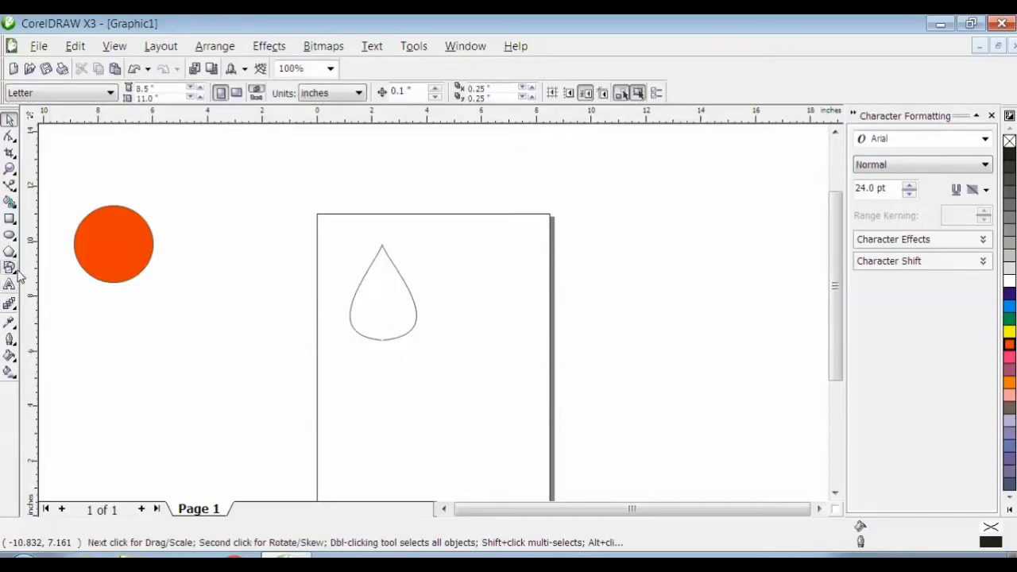
Move the right half's bottom end node onto the left half's end node to close the gap under the teardrop
left_click(10, 169)
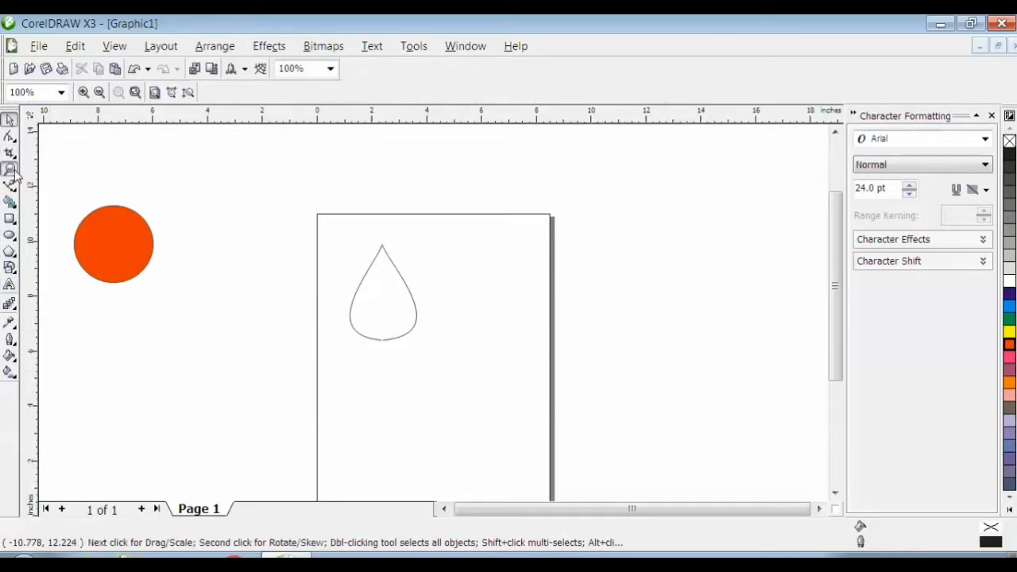
left_click_drag(322, 220, 466, 380)
left_click(10, 136)
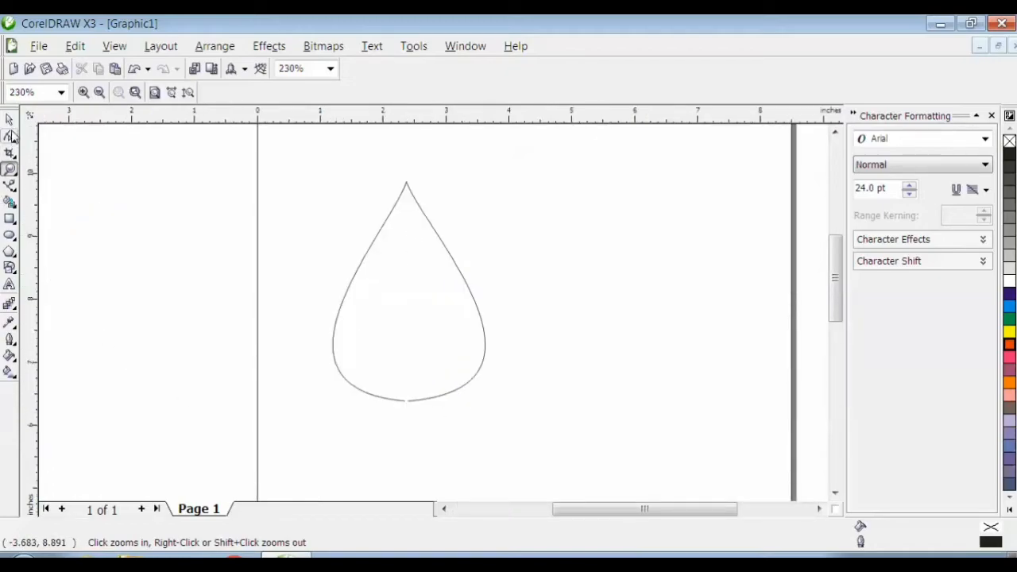
left_click(407, 402)
left_click_drag(408, 402, 404, 404)
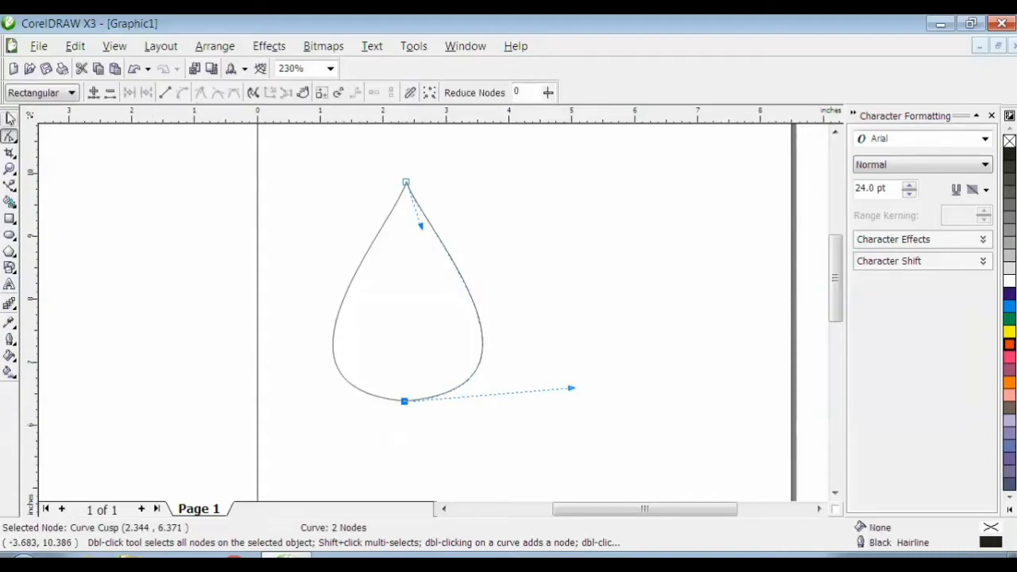
Select both halves of the teardrop and combine them into one curve
left_click(10, 119)
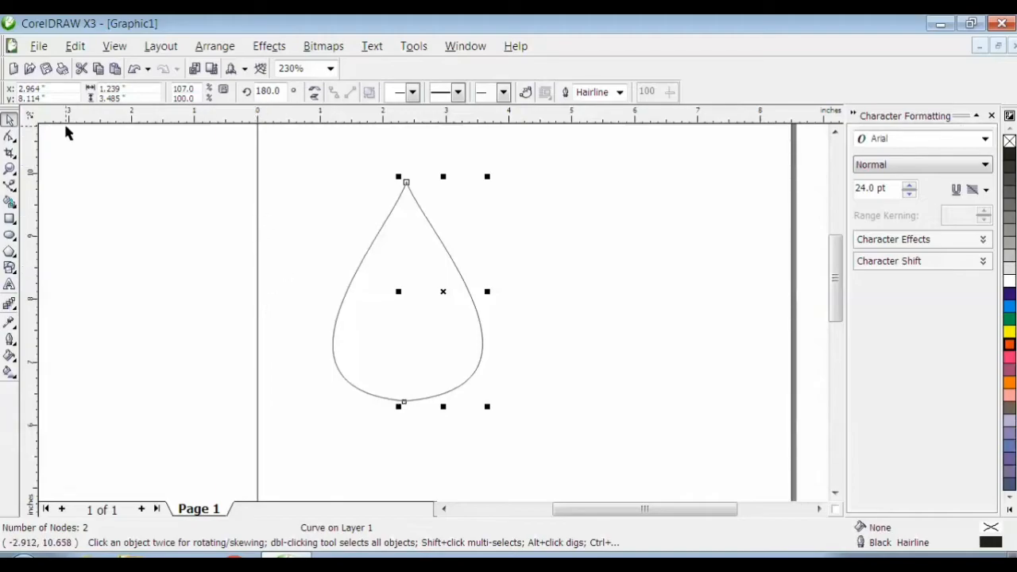
left_click_drag(290, 145, 535, 436)
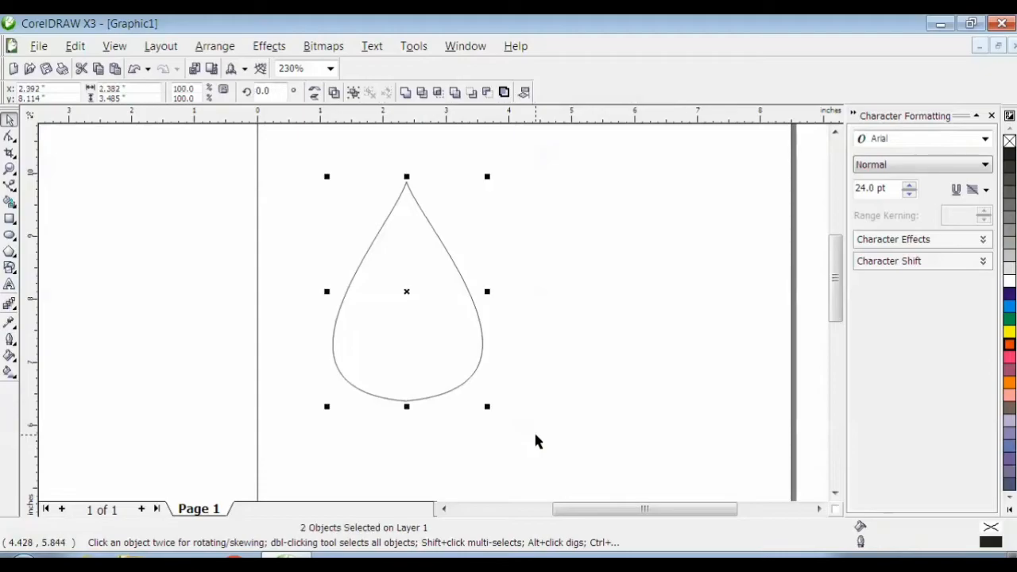
left_click(210, 48)
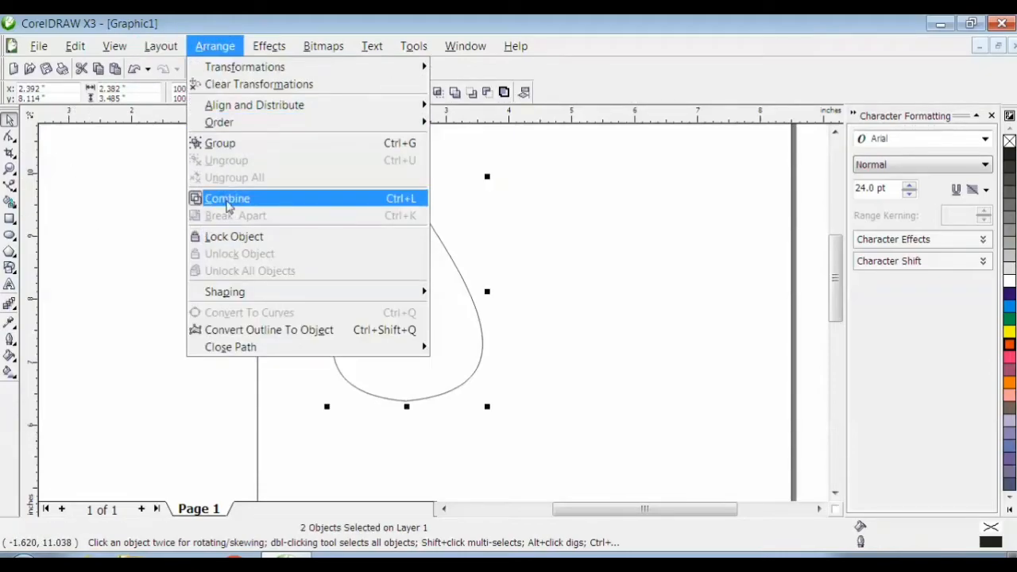
left_click(228, 203)
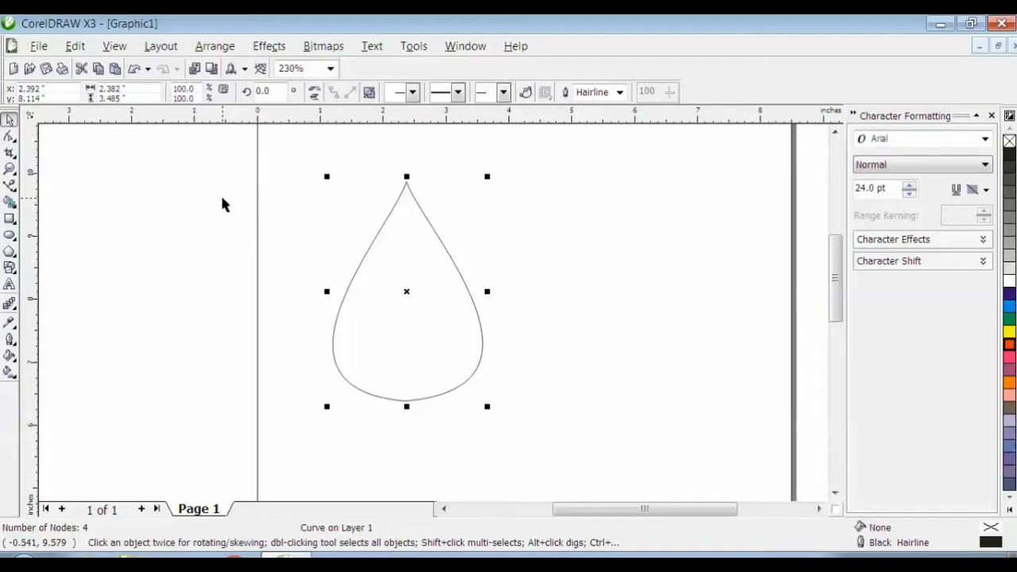
Join the two overlapping end nodes at the teardrop's tip with the Shape tool
left_click(10, 137)
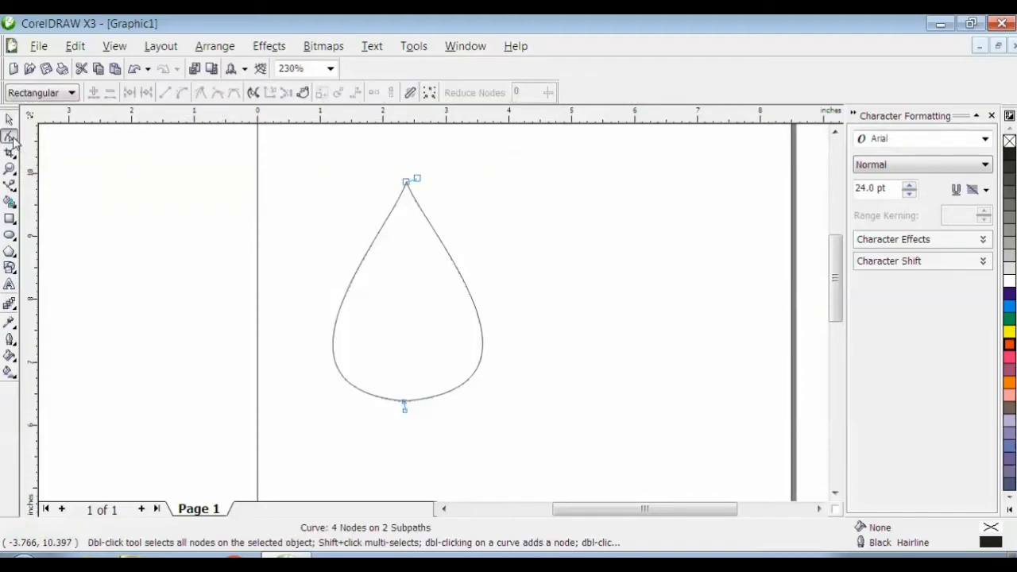
left_click_drag(382, 171, 461, 240)
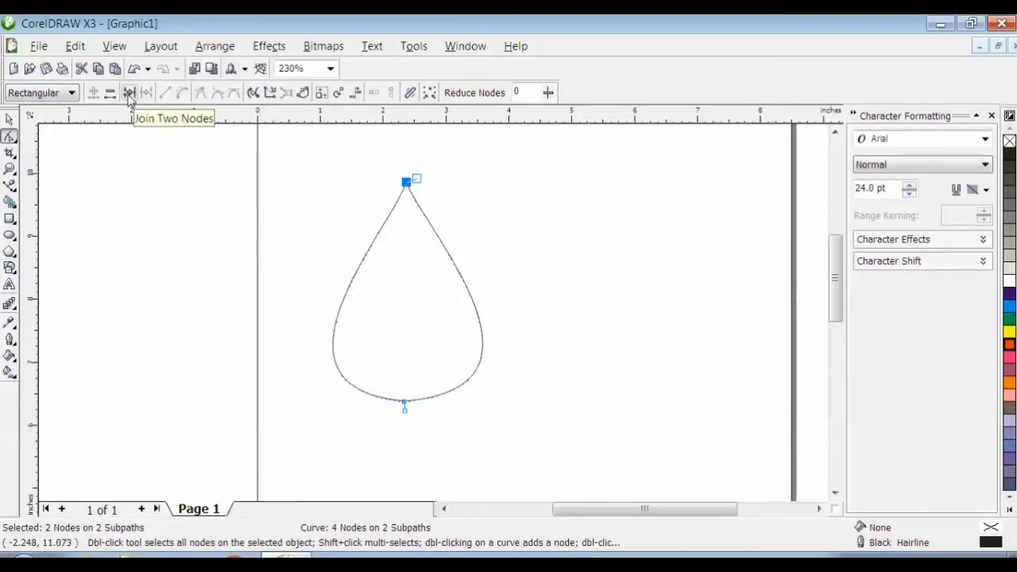
left_click(130, 94)
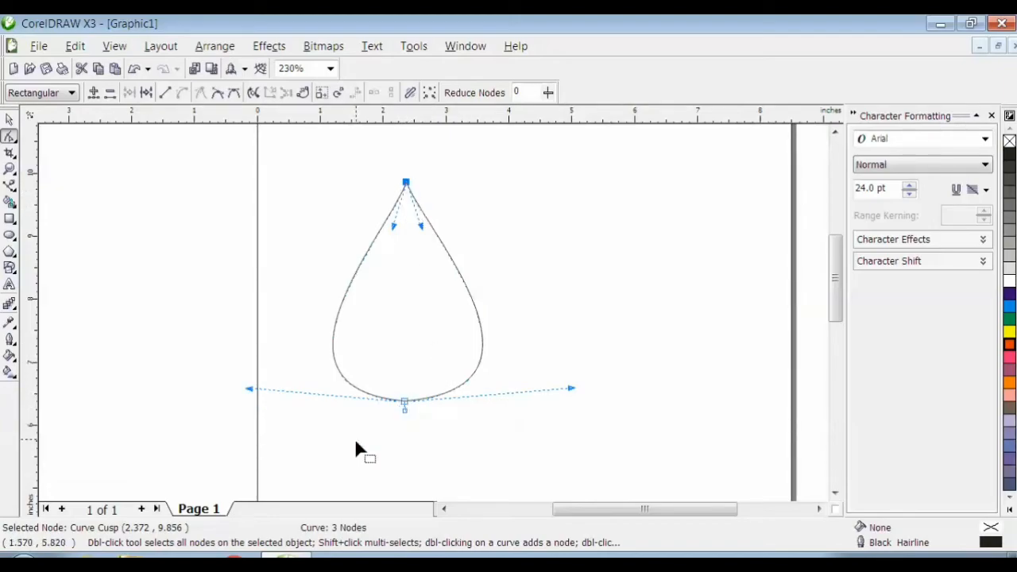
Join the two end nodes at the teardrop's bottom and fill the closed shape with red
left_click_drag(374, 374, 393, 381)
left_click_drag(437, 421, 458, 445)
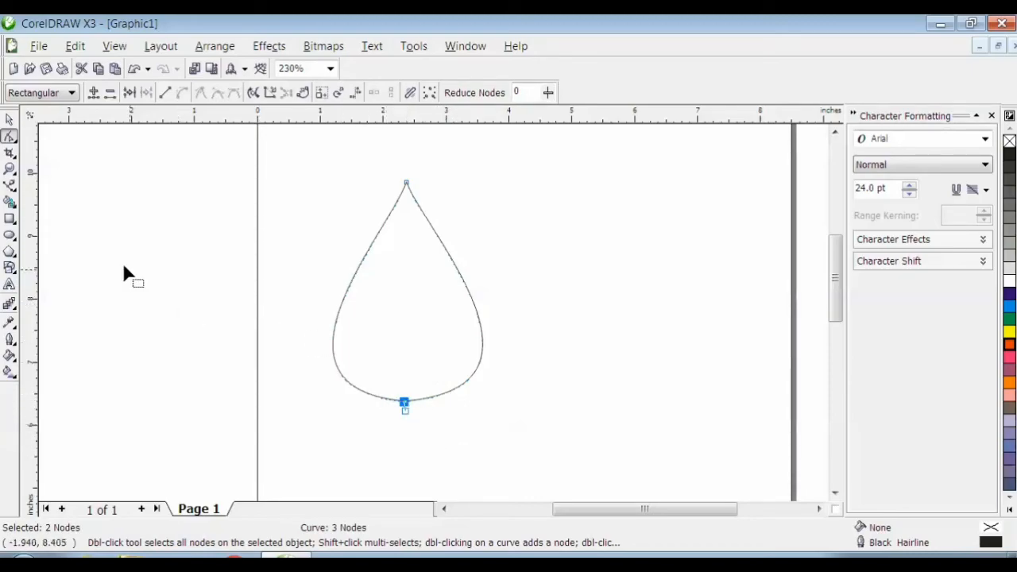
left_click(129, 93)
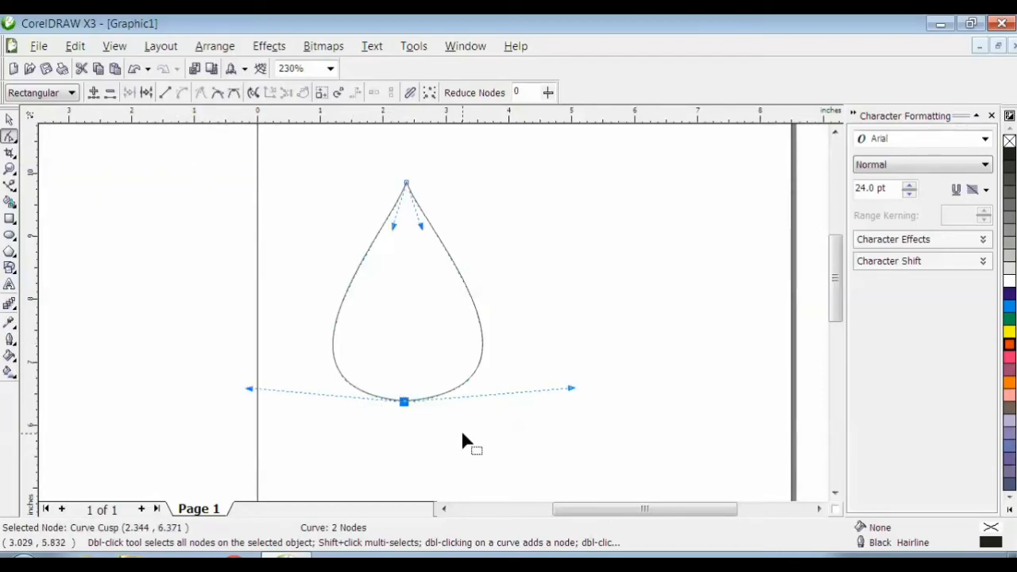
left_click(1010, 344)
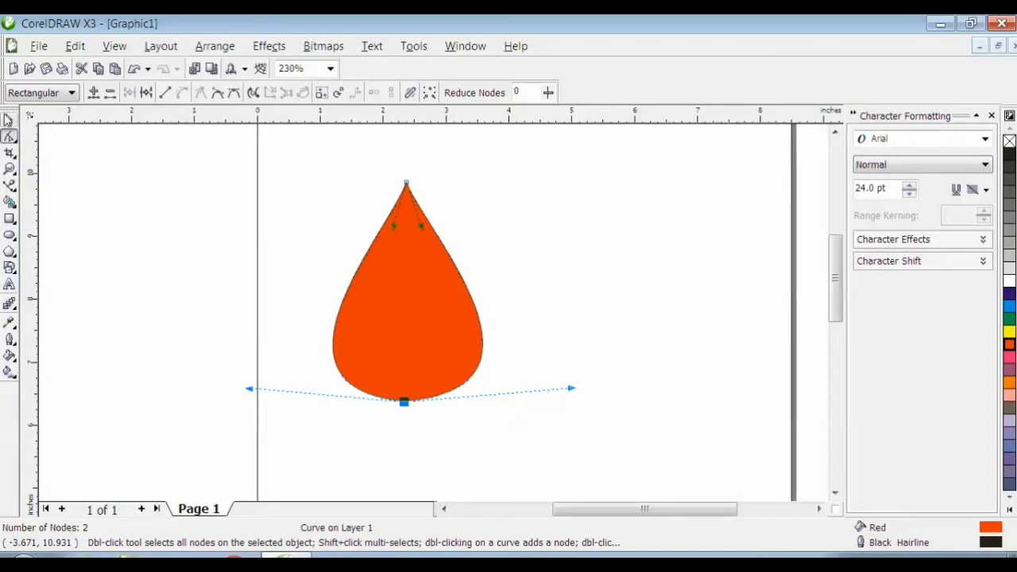
left_click(8, 119)
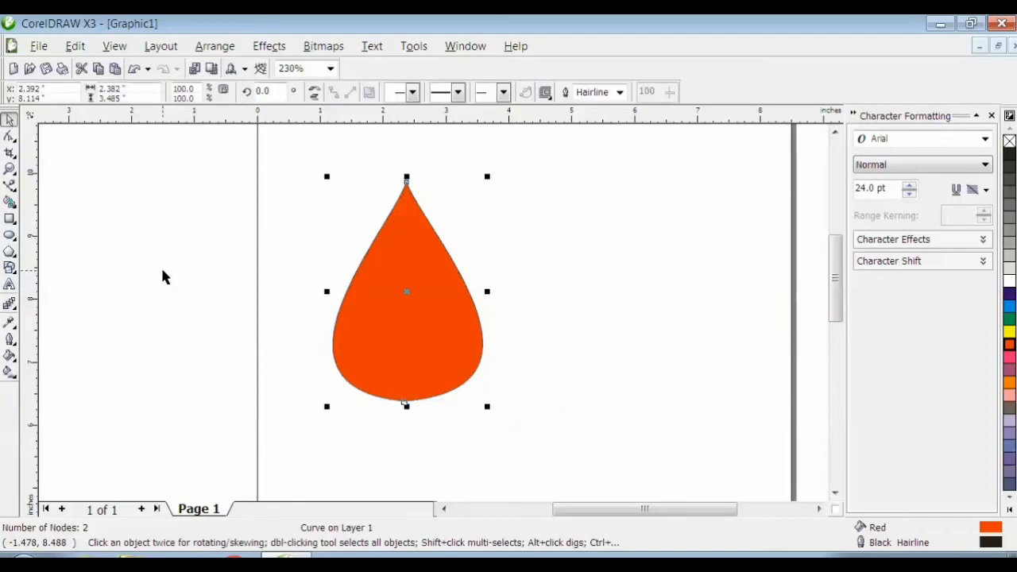
Draw a three-node Bezier curve from the teardrop's upper left edge outward and down to its lower left edge
left_click(16, 188)
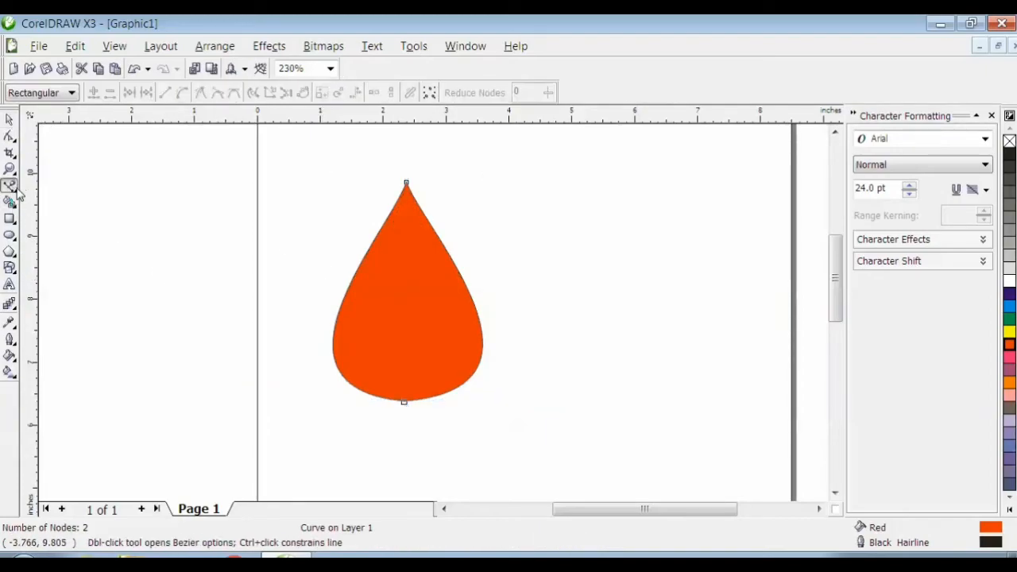
left_click(384, 217)
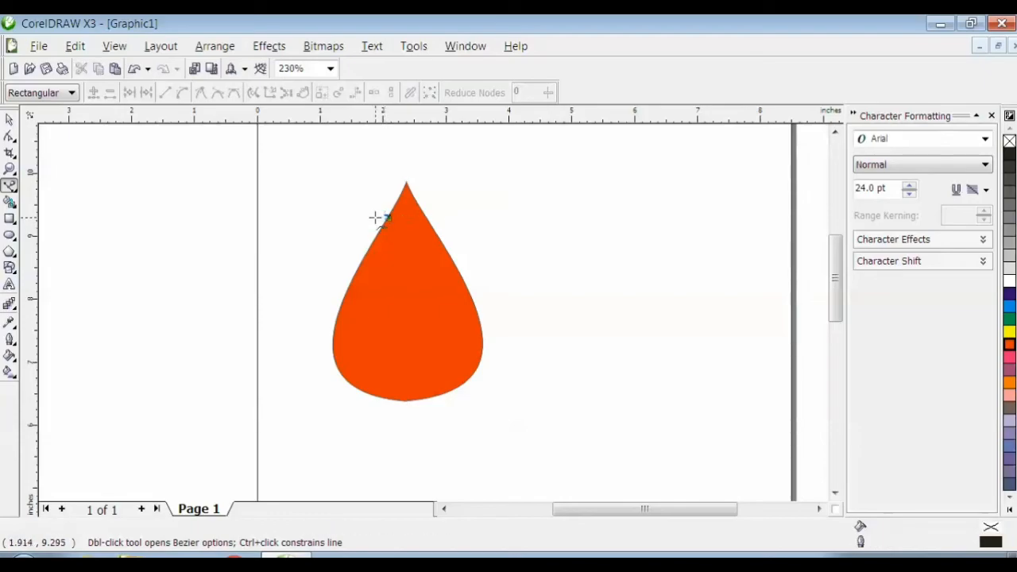
left_click(338, 203)
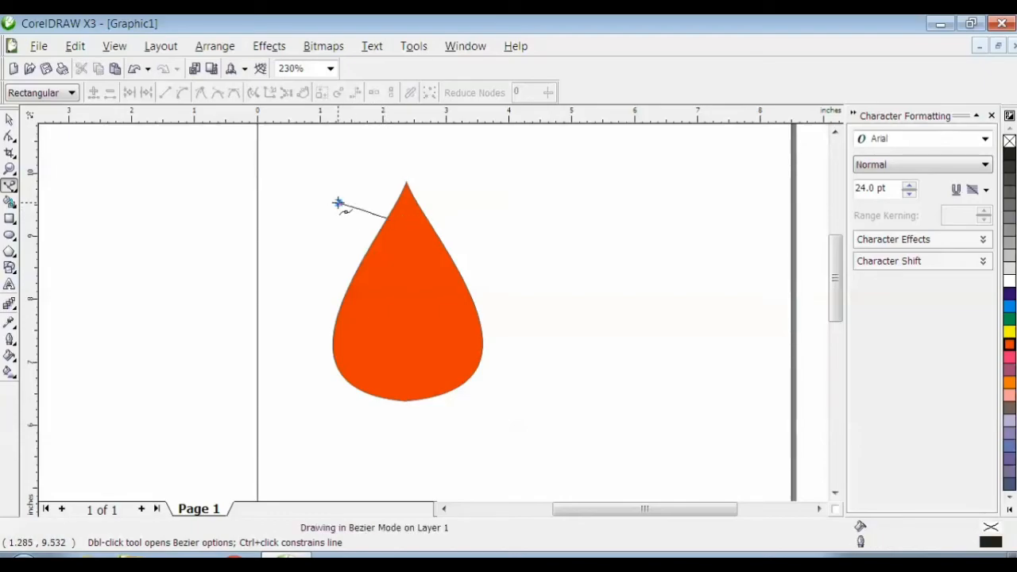
left_click(334, 364)
left_click_drag(334, 364, 351, 378)
Round the outer corner of the new curve by making its node symmetrical and adjusting the node's handles
left_click(9, 136)
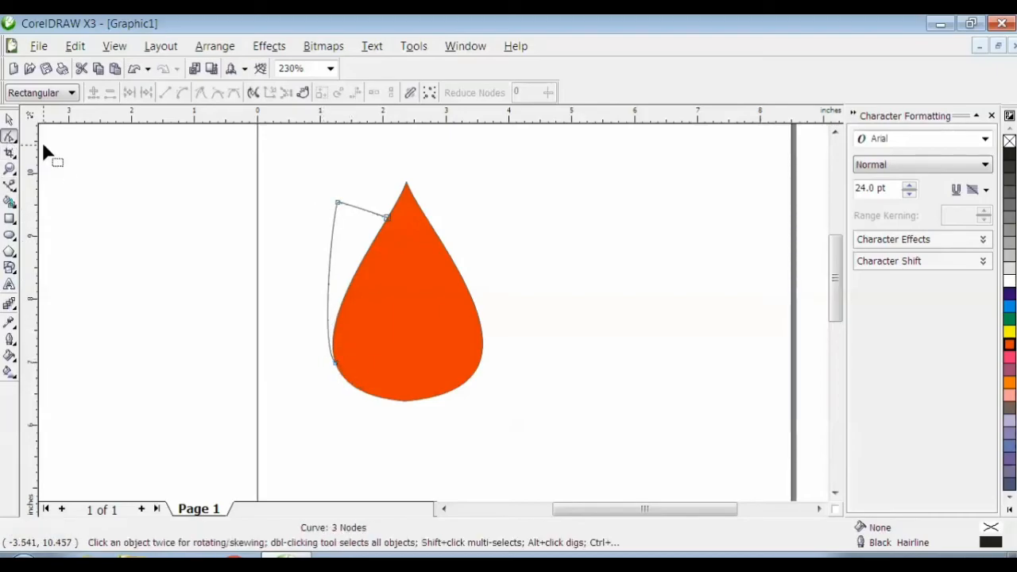
left_click_drag(338, 203, 362, 201)
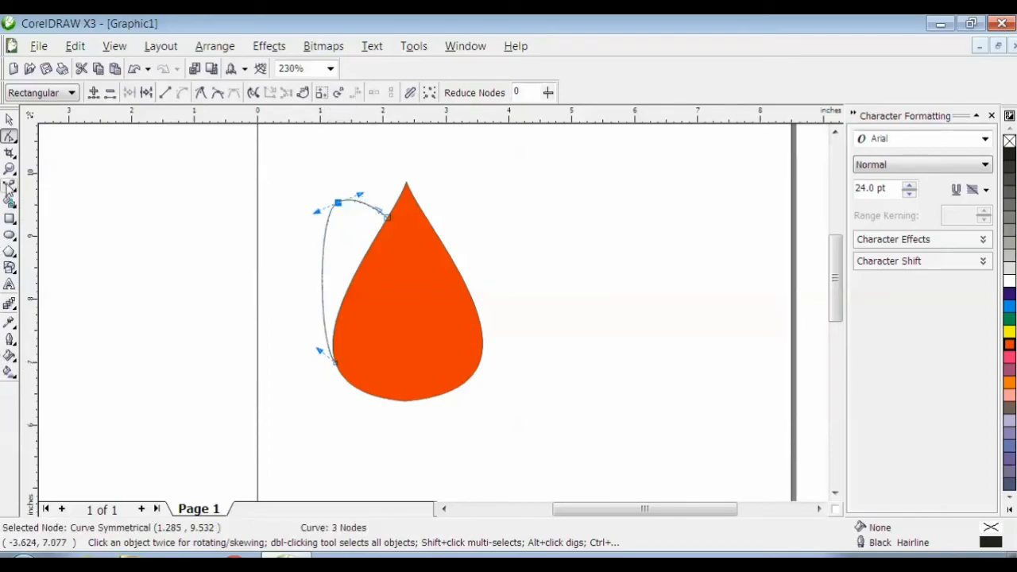
left_click(10, 119)
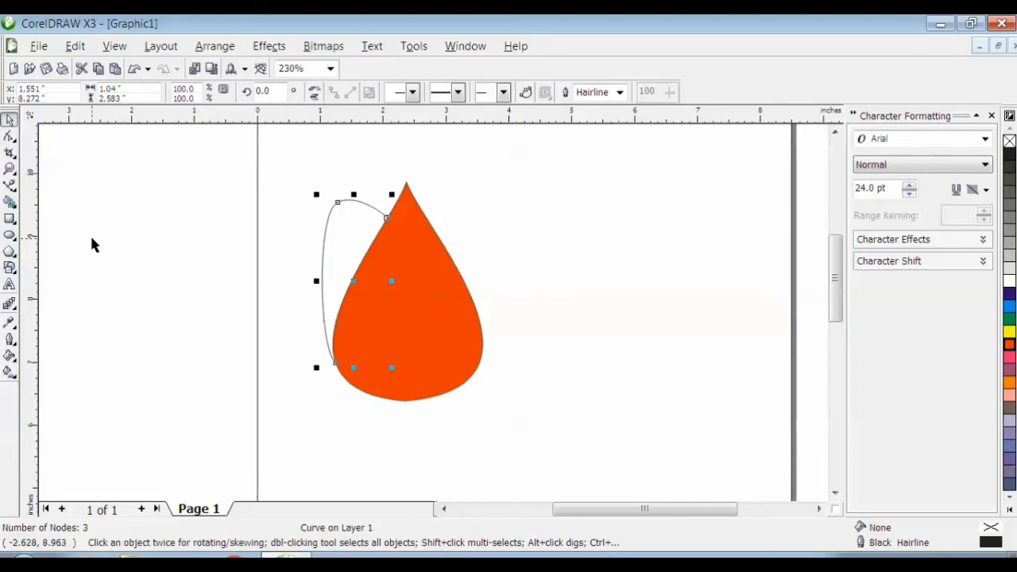
Switch back to the Bezier tool
left_click(11, 185)
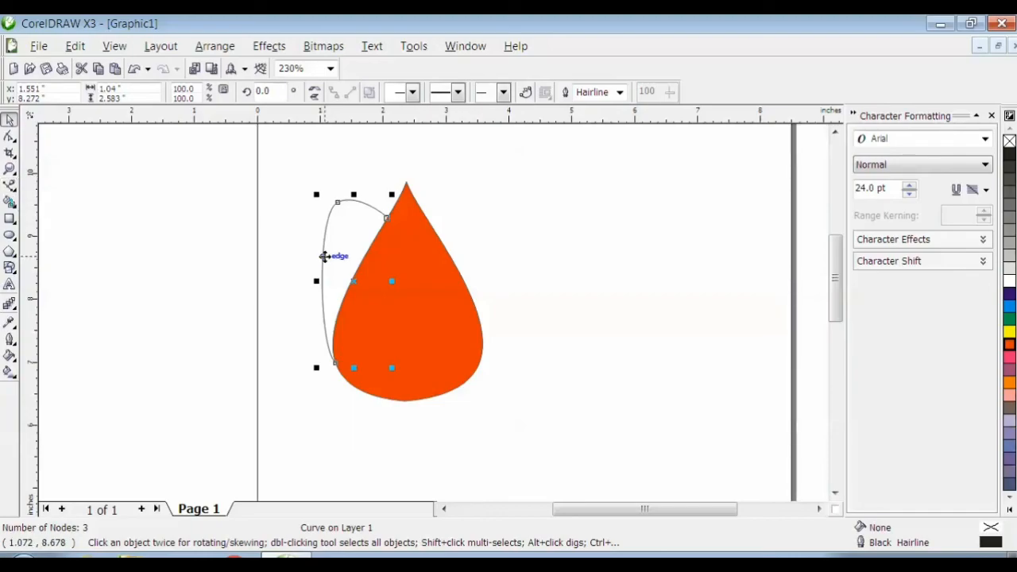
left_click(11, 188)
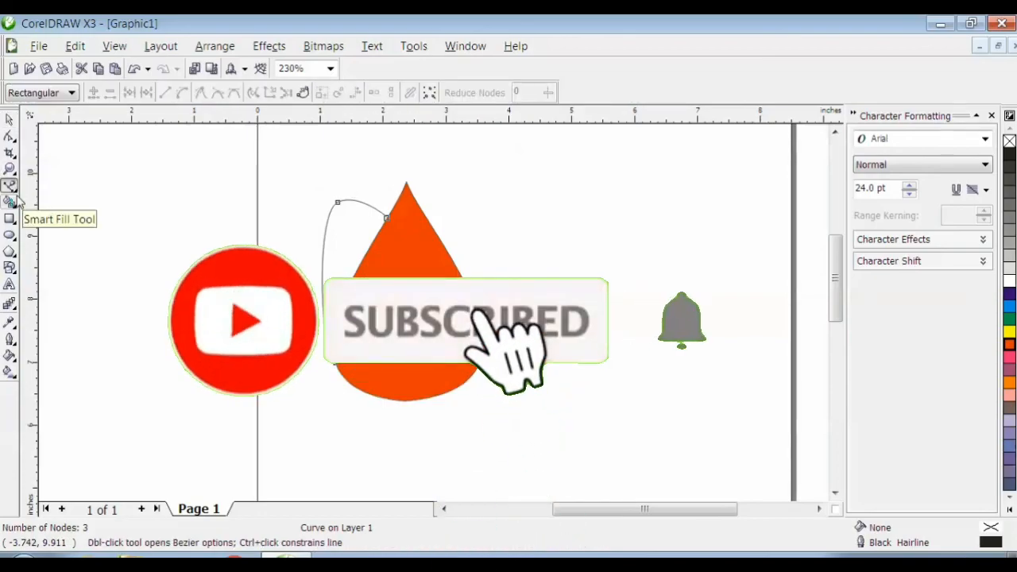